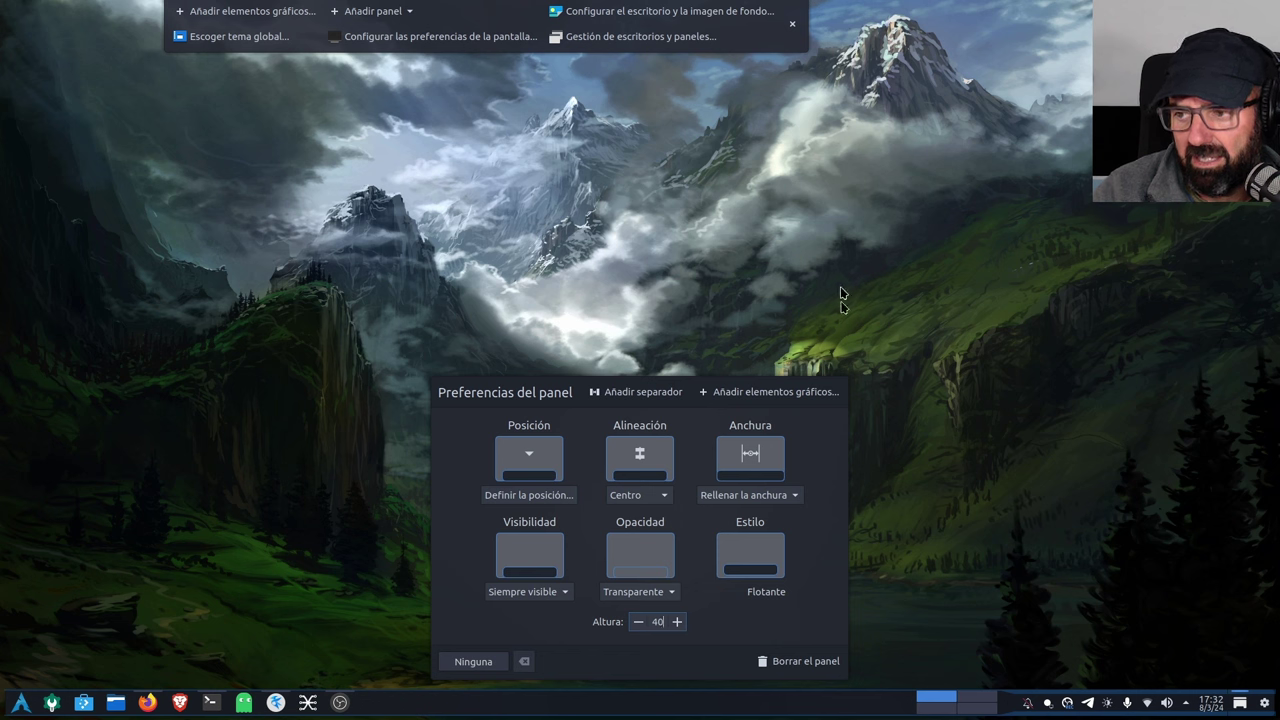
Step: Leave panel edit mode, and review the digital clock's appearance preferences in an enlarged window before cancelling them
left_click(792, 23)
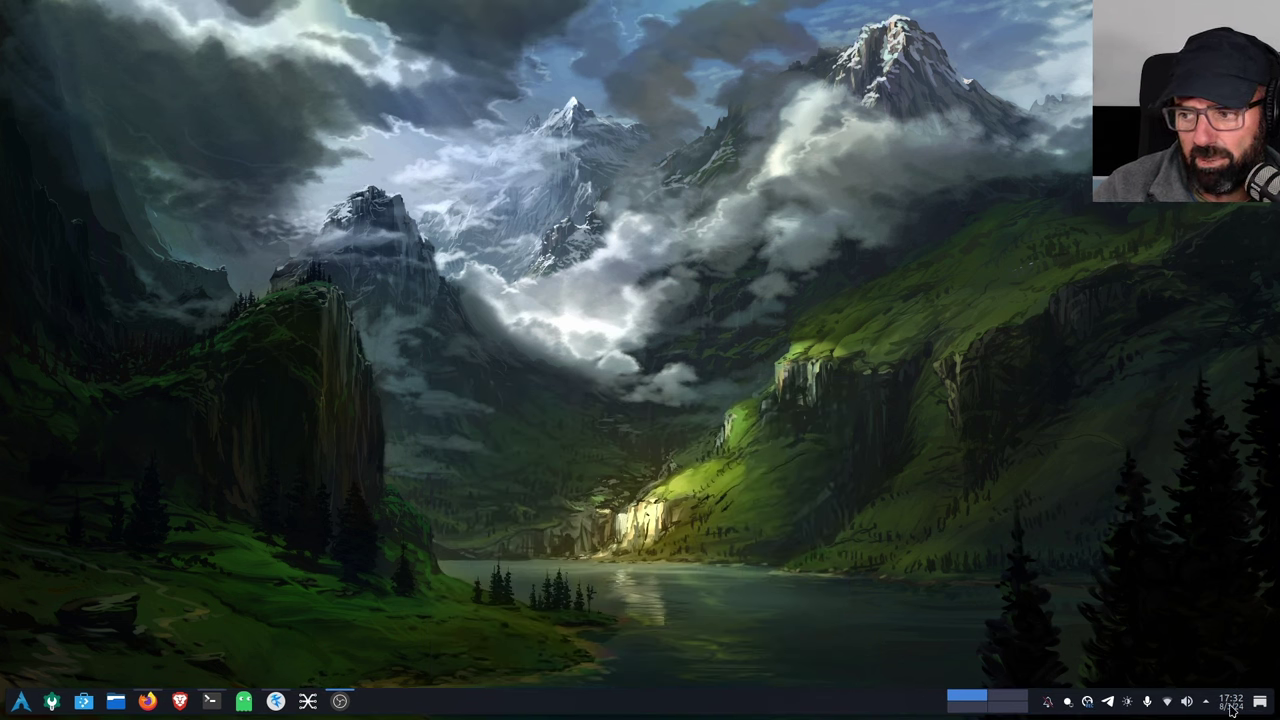
mouse_move(1232, 706)
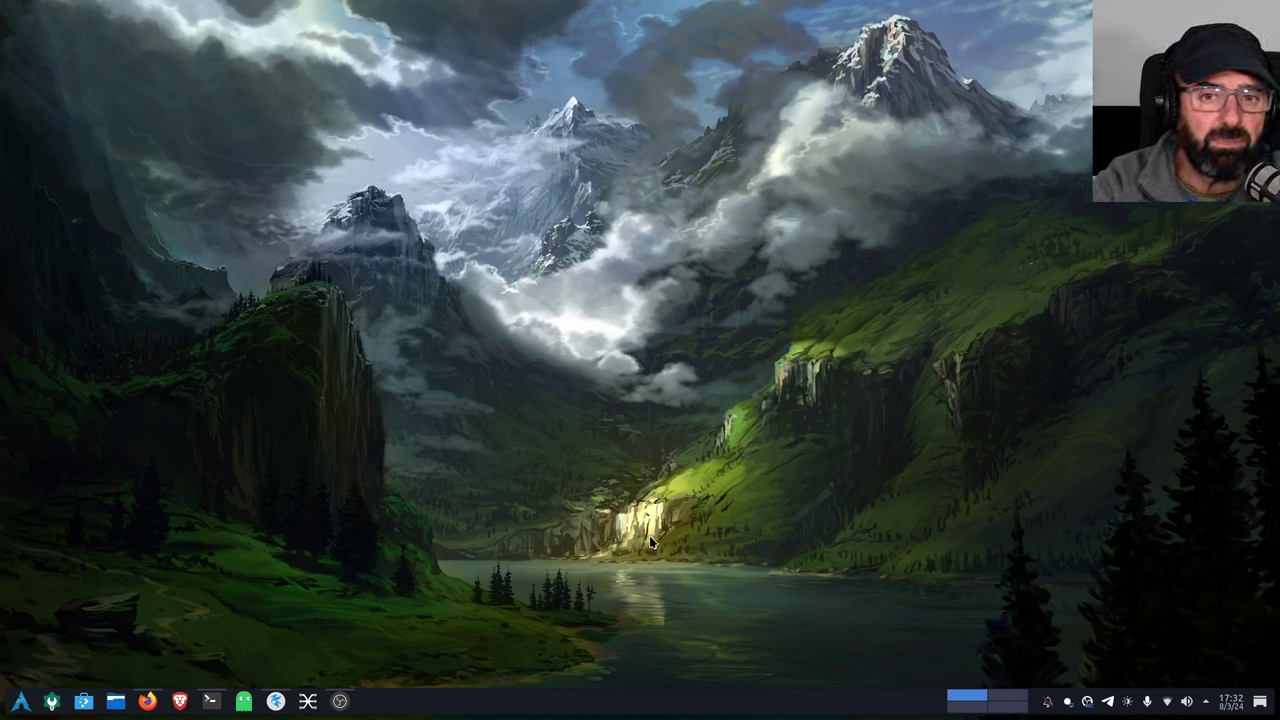
right_click(1232, 701)
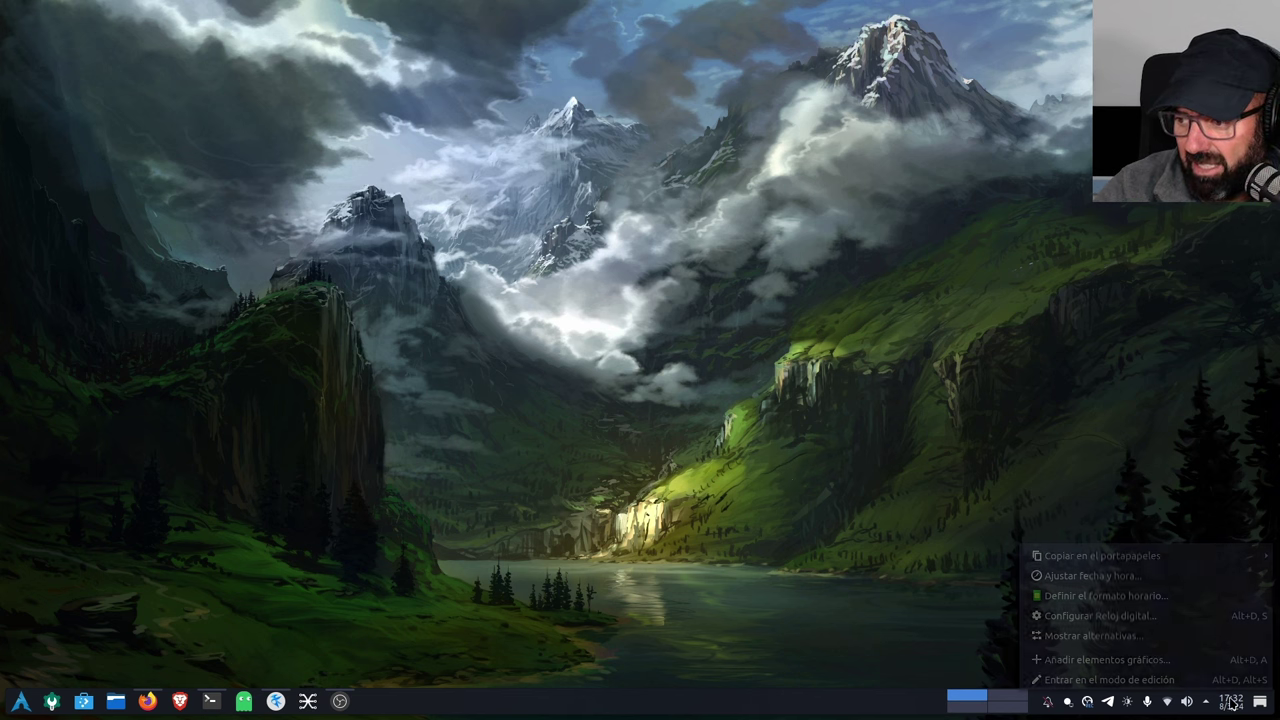
left_click(1133, 616)
left_click_drag(620, 248, 499, 173)
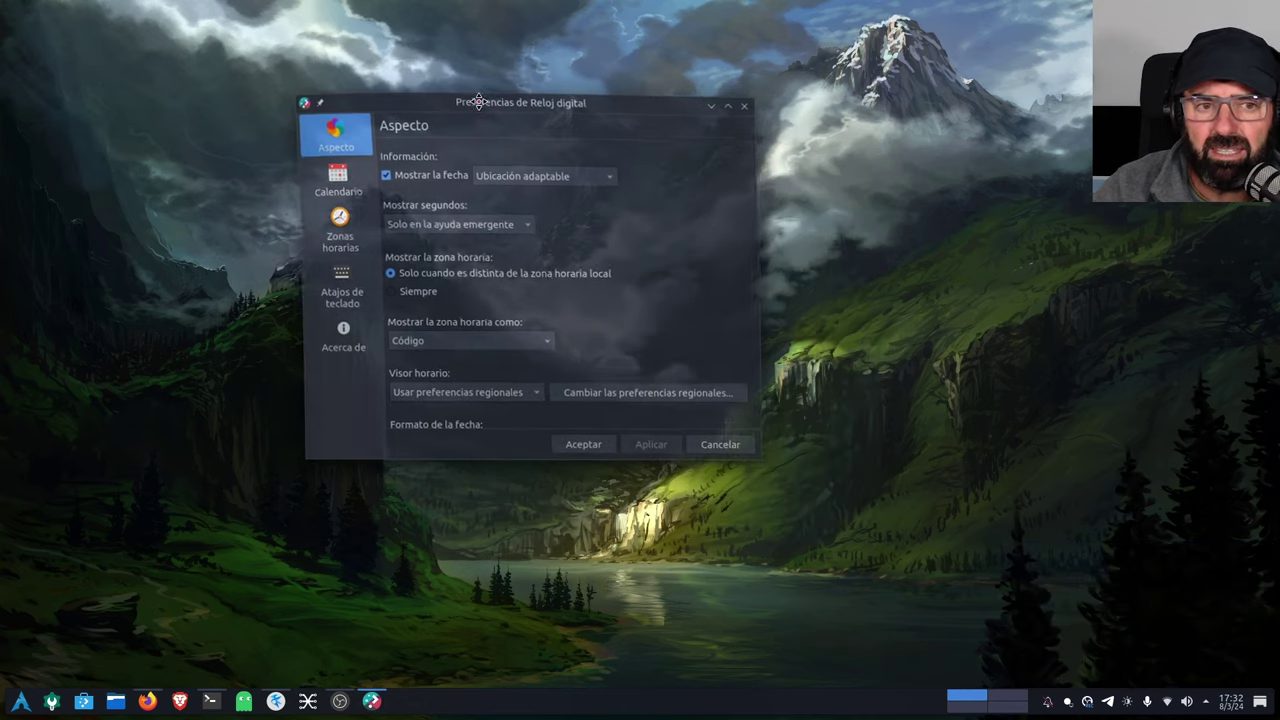
left_click_drag(745, 458, 845, 597)
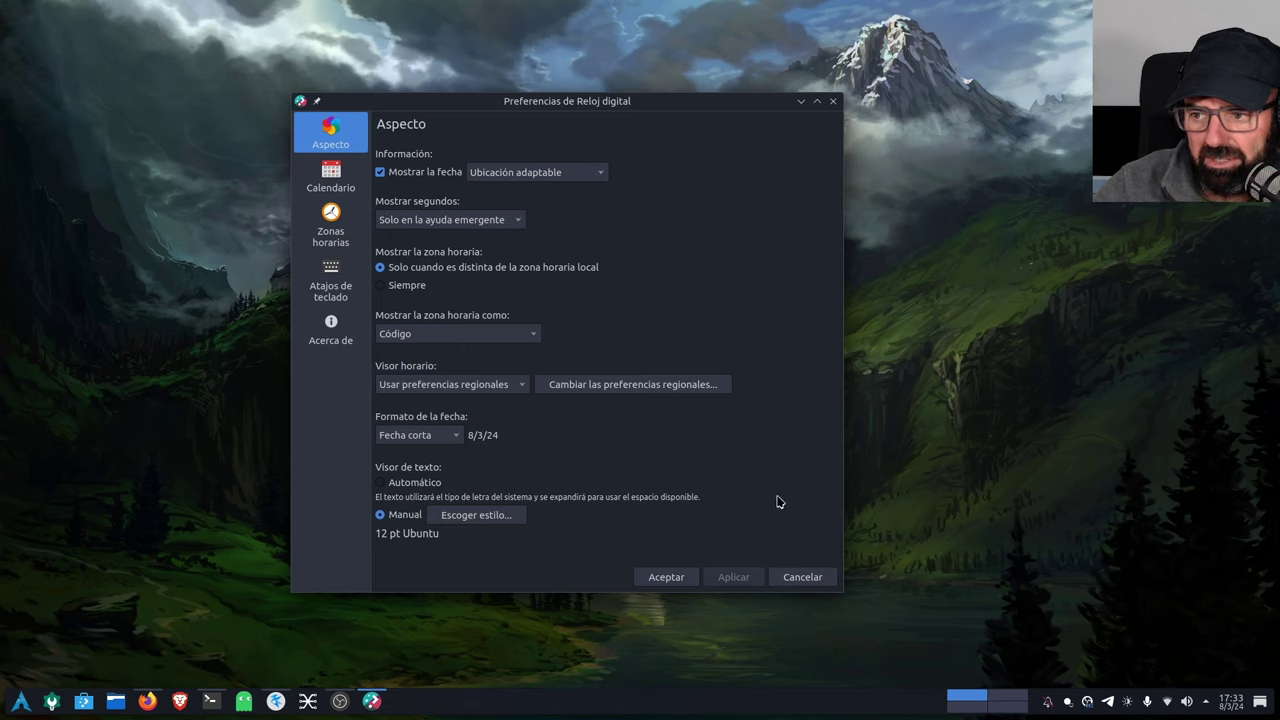
left_click(803, 578)
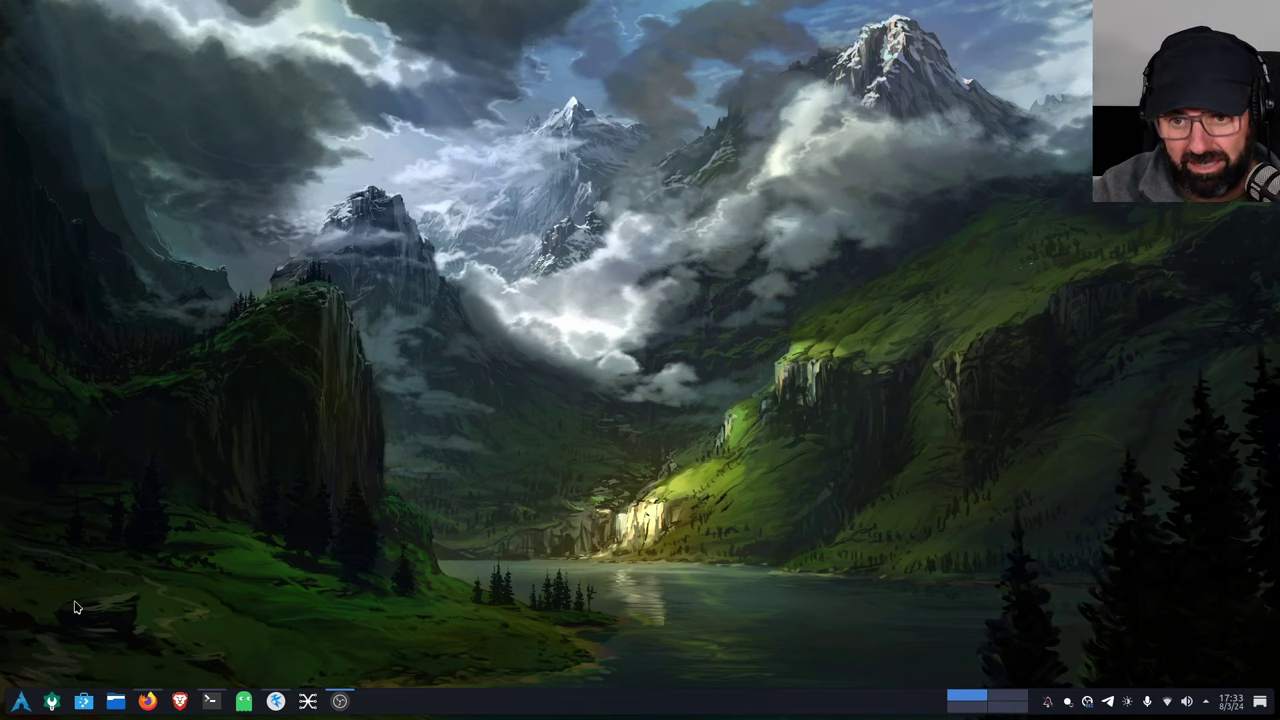
Step: Open the system settings, search them for "efe" and show the Efectos del escritorio page
left_click(51, 701)
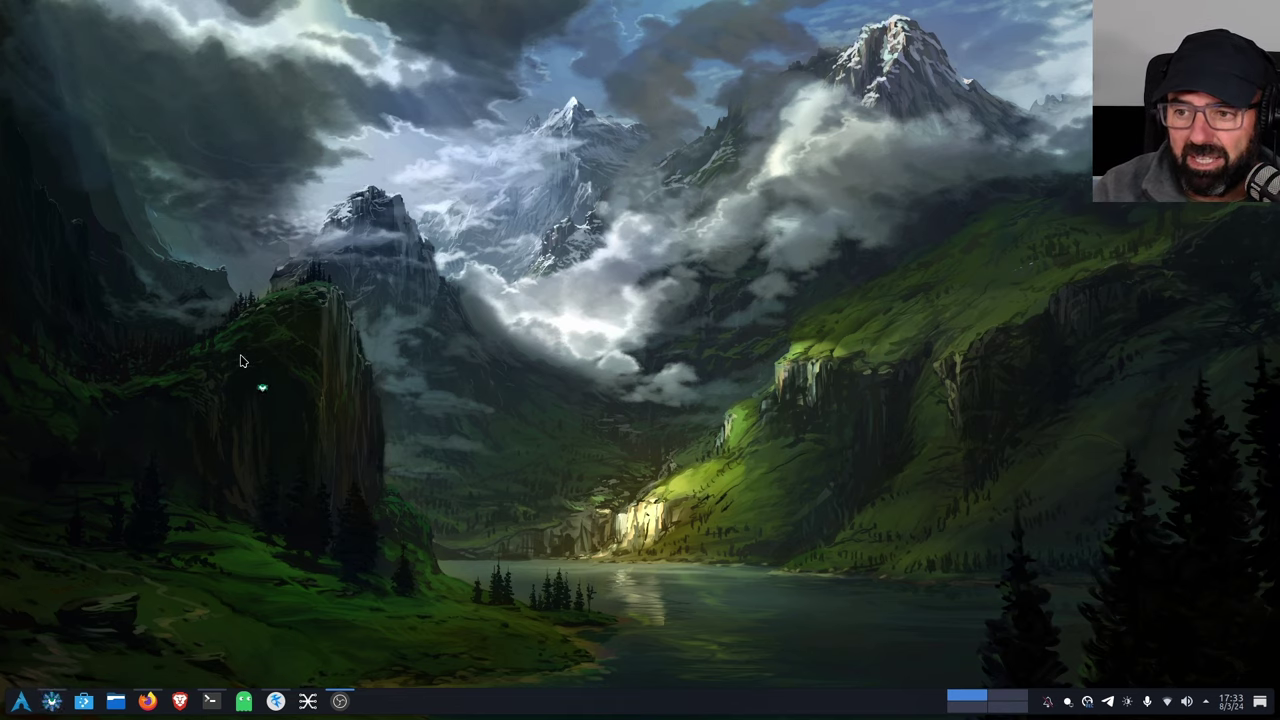
key("super+Page_Up")
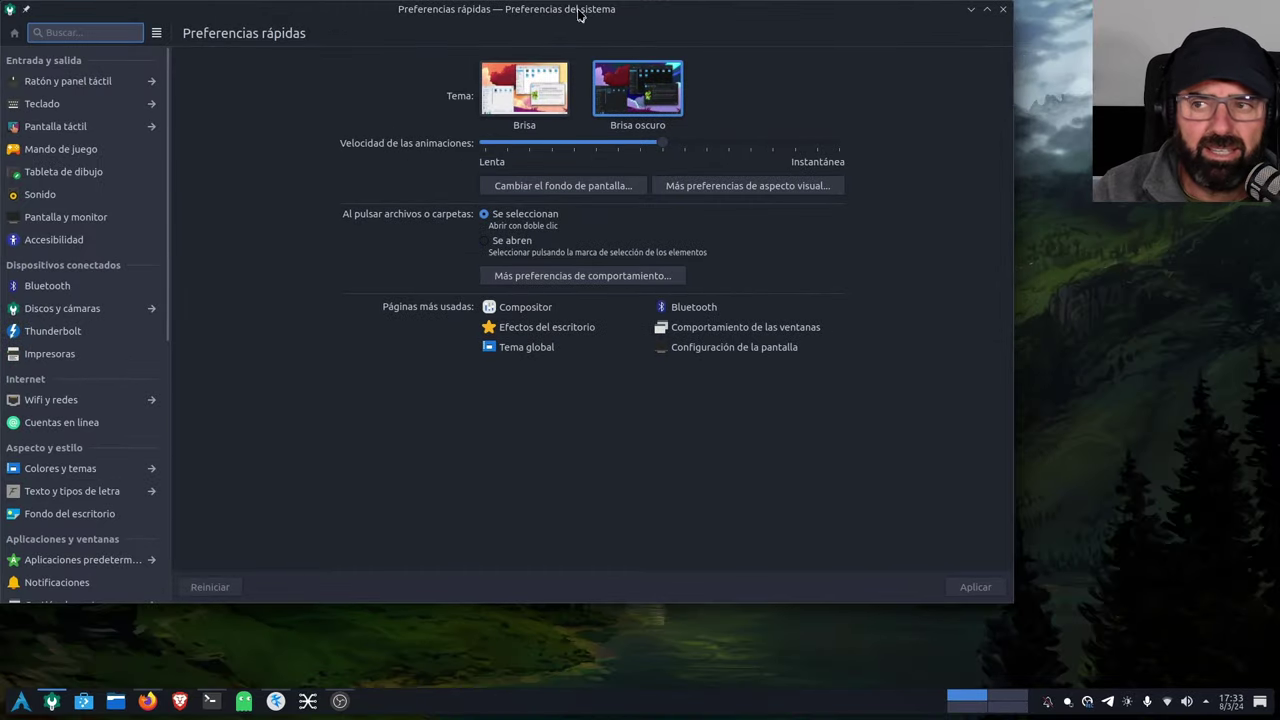
left_click_drag(508, 14, 553, 72)
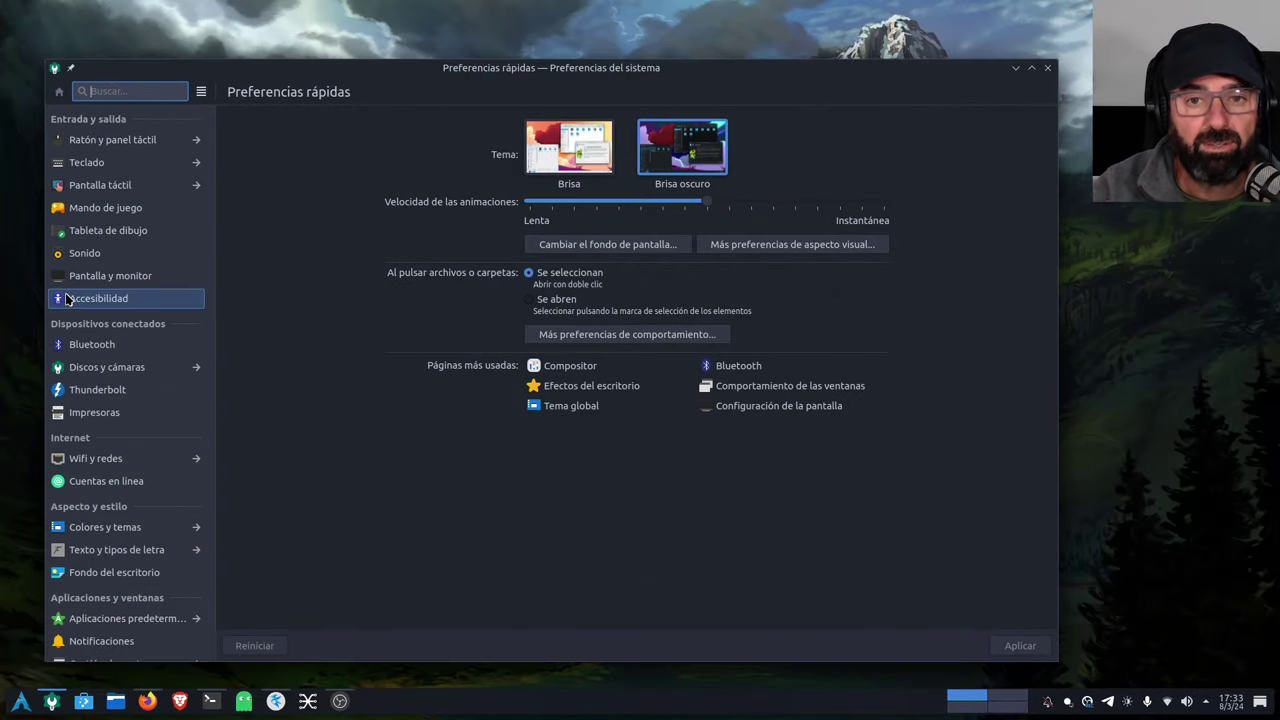
scroll(80, 385, "down", 2)
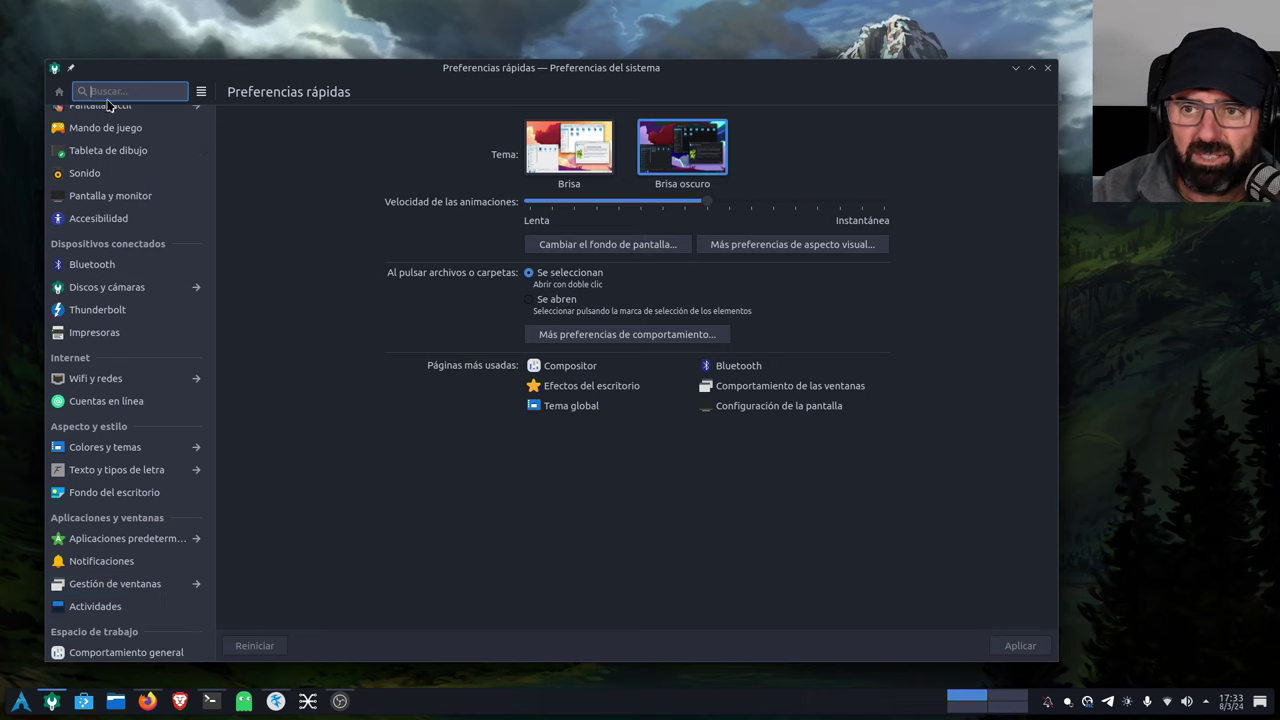
type("efe")
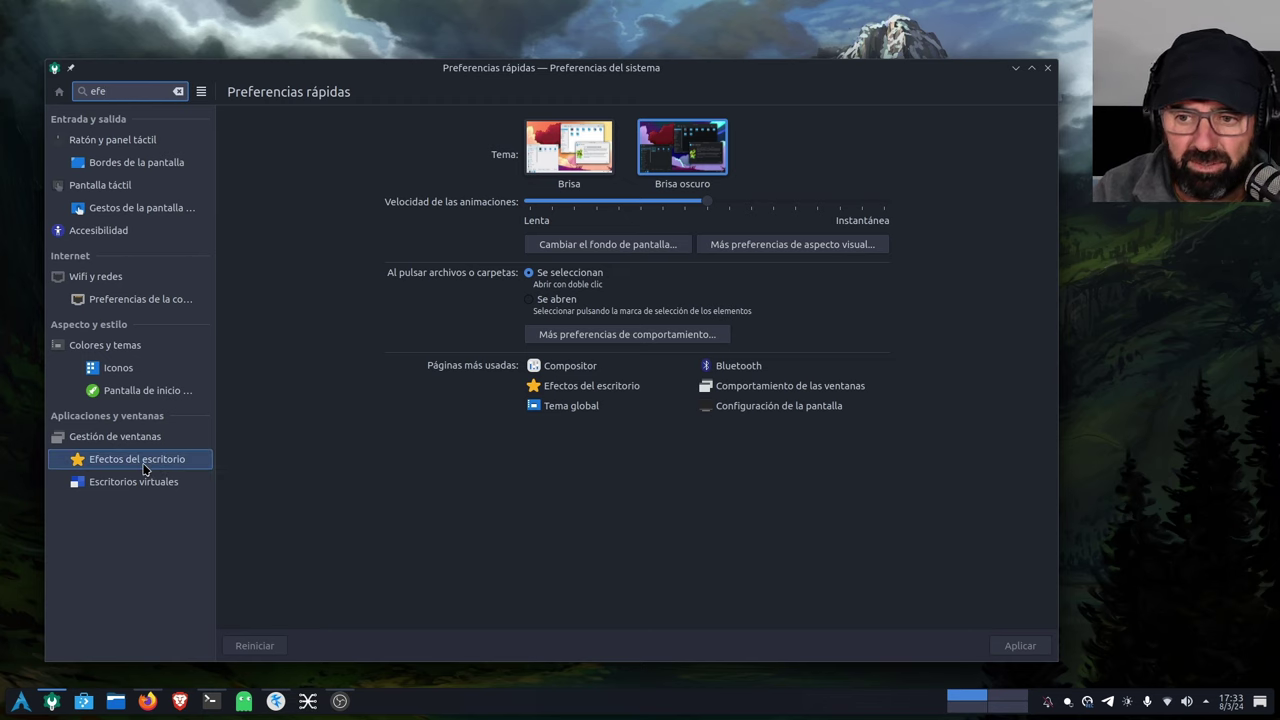
left_click(143, 467)
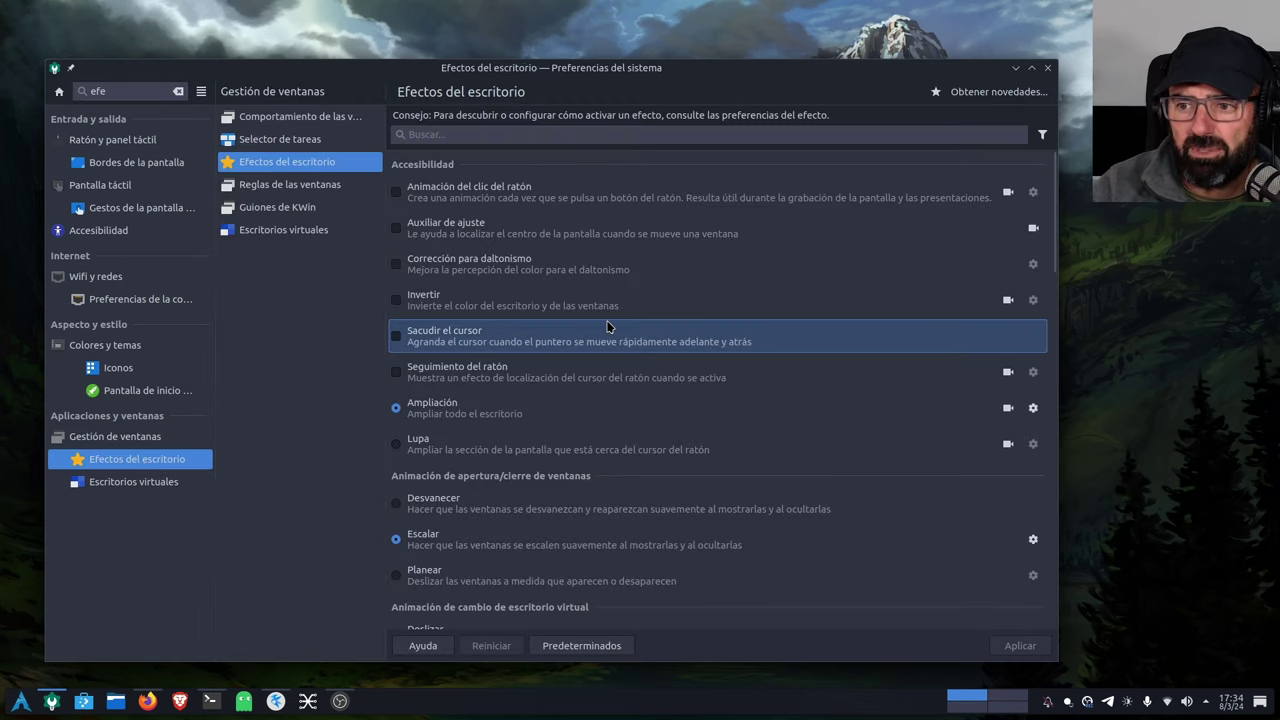
Step: Browse the desktop effects down to the Gestión de ventanas group and review the Cubo effect's configuration
scroll(607, 326, "down", 12)
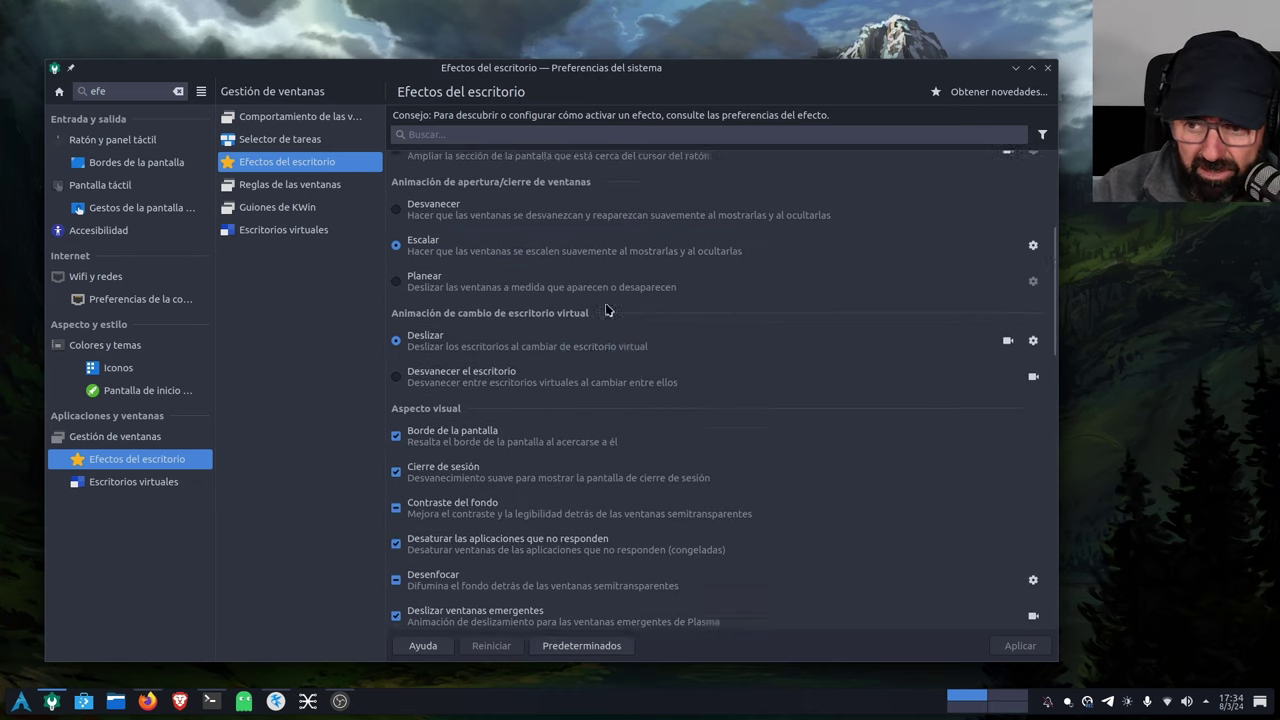
scroll(594, 300, "down", 10)
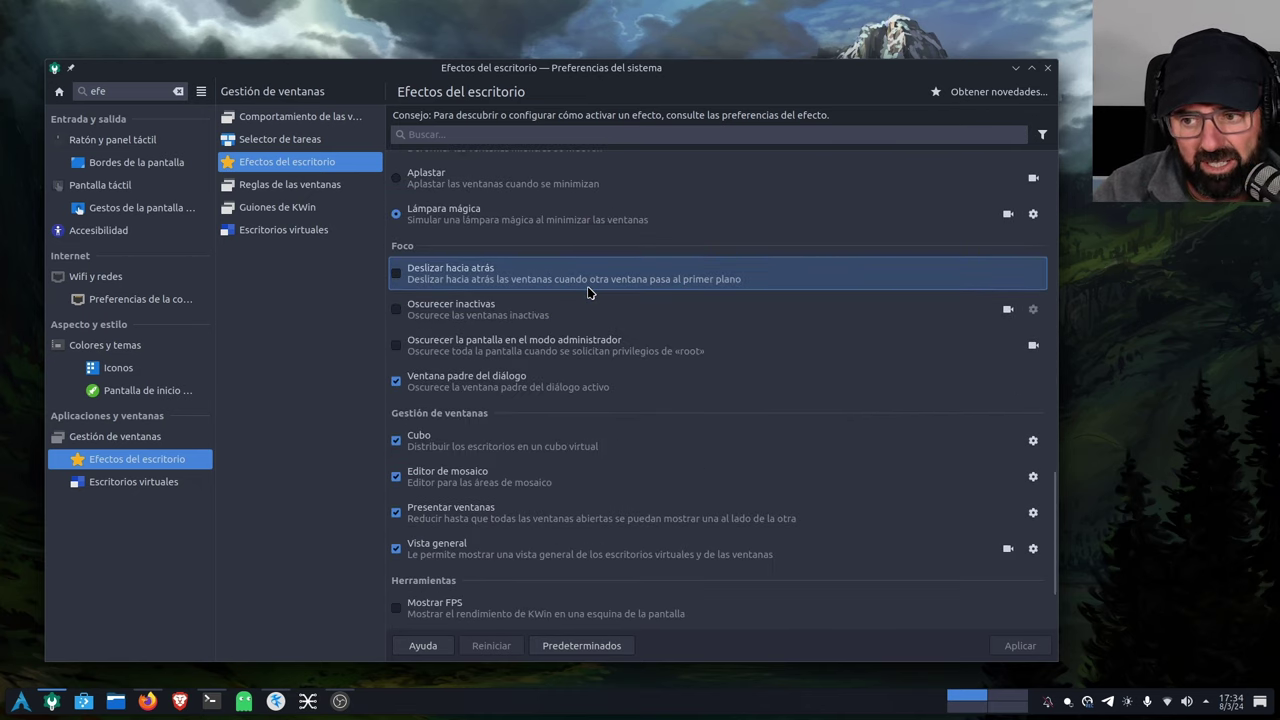
scroll(600, 303, "down", 2)
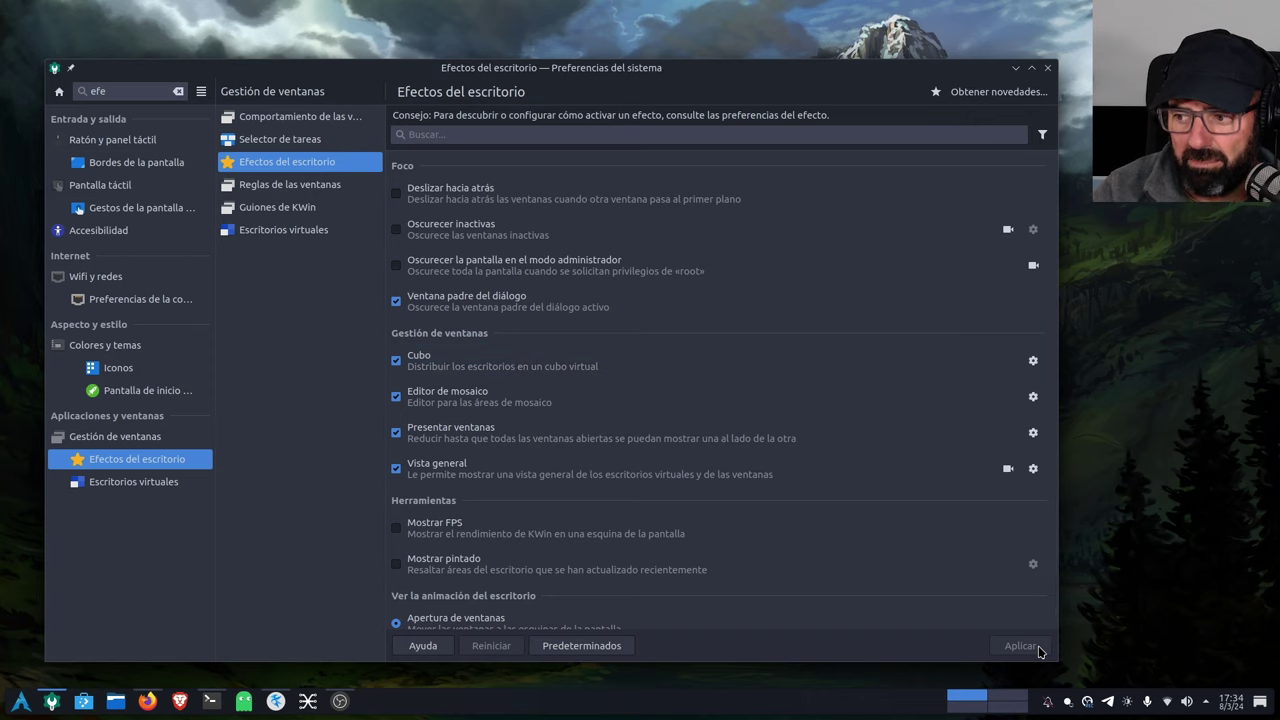
left_click(1033, 362)
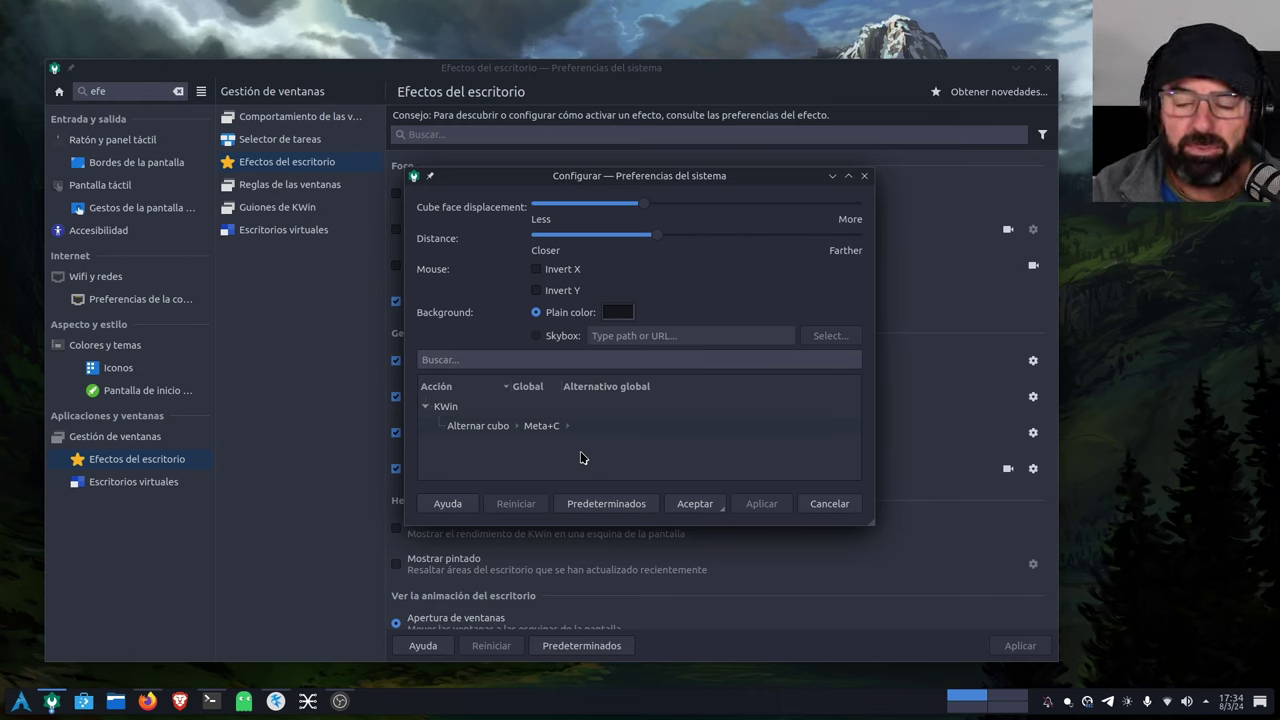
left_click(694, 503)
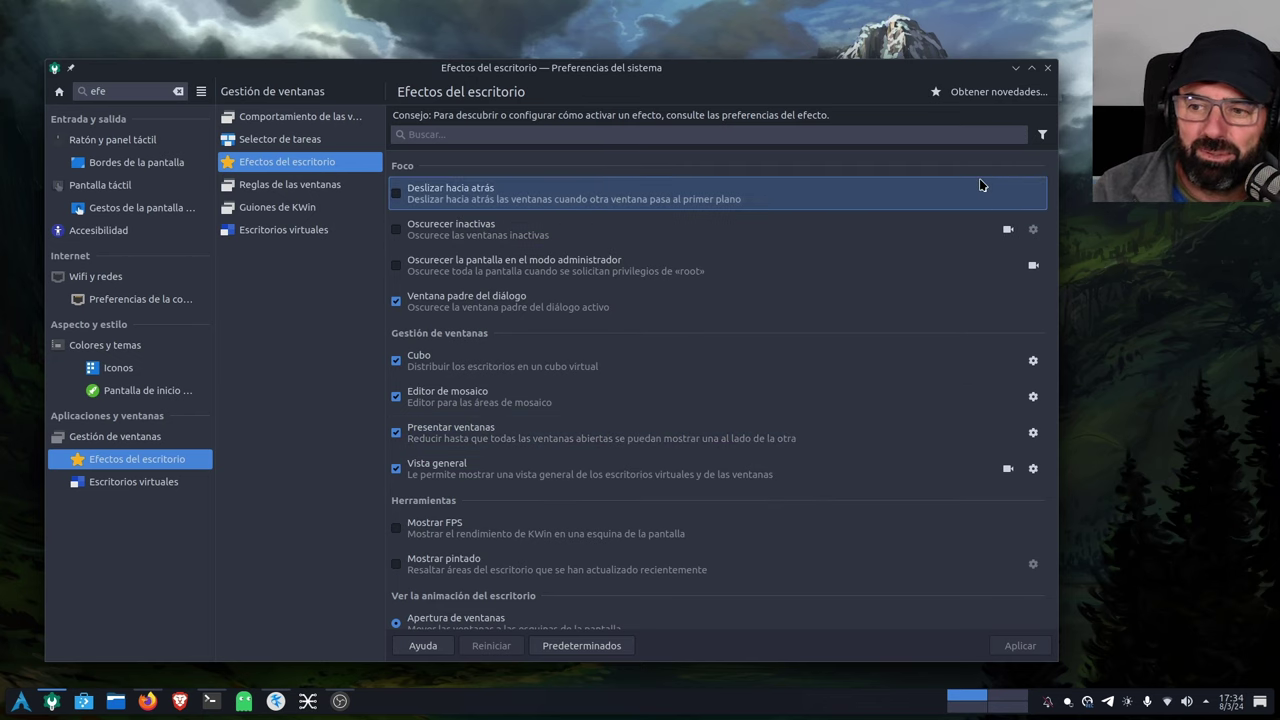
Step: Minimise the settings window and show the overview of all open windows before returning to the desktop
left_click(1015, 68)
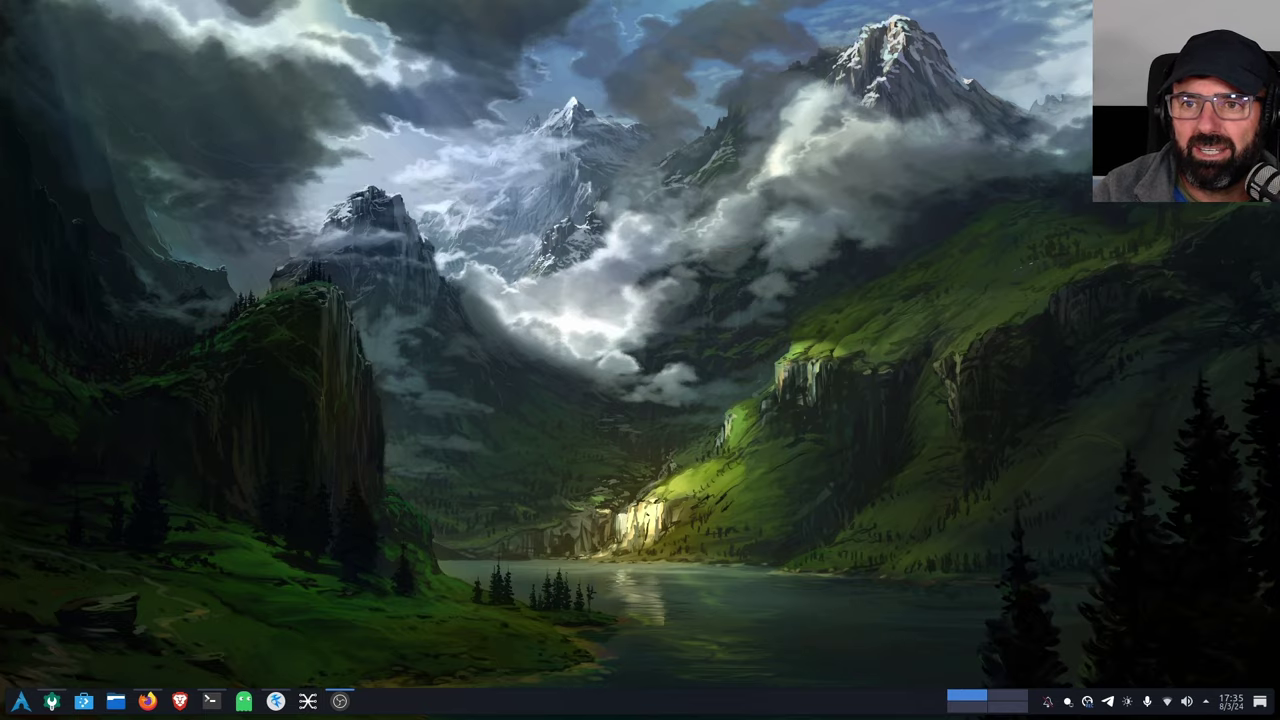
key("super+w")
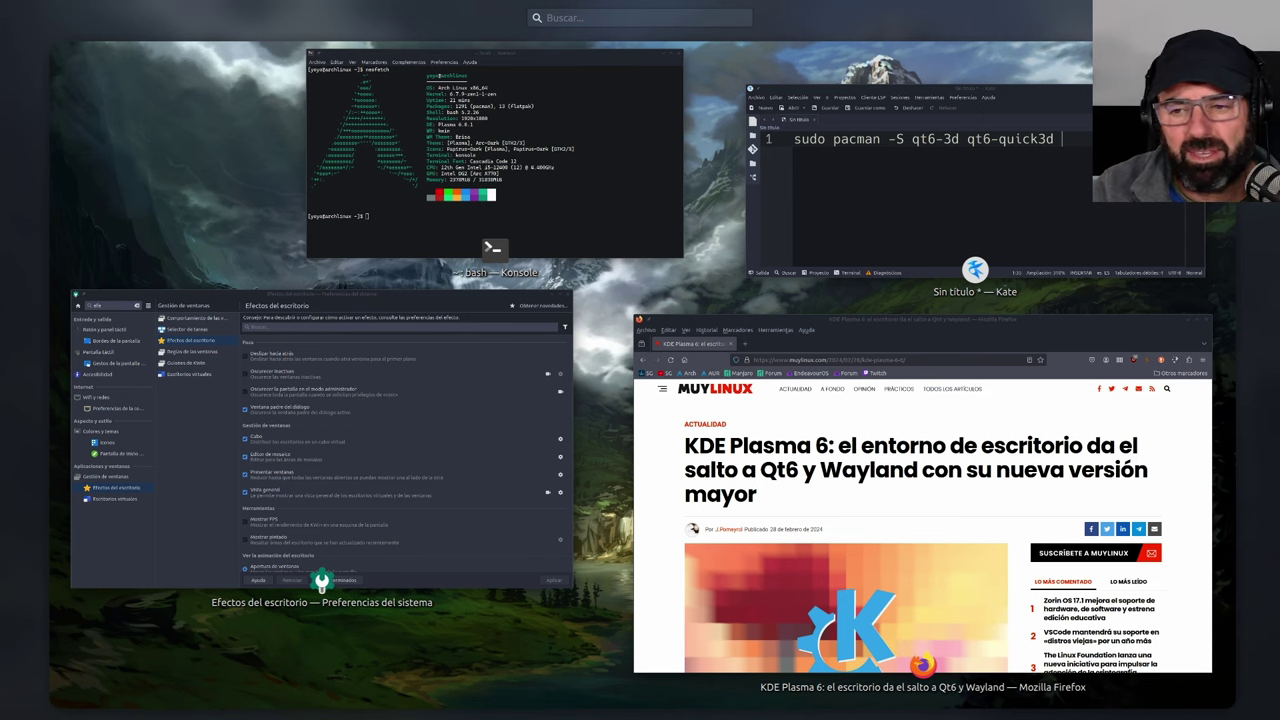
key("super+d")
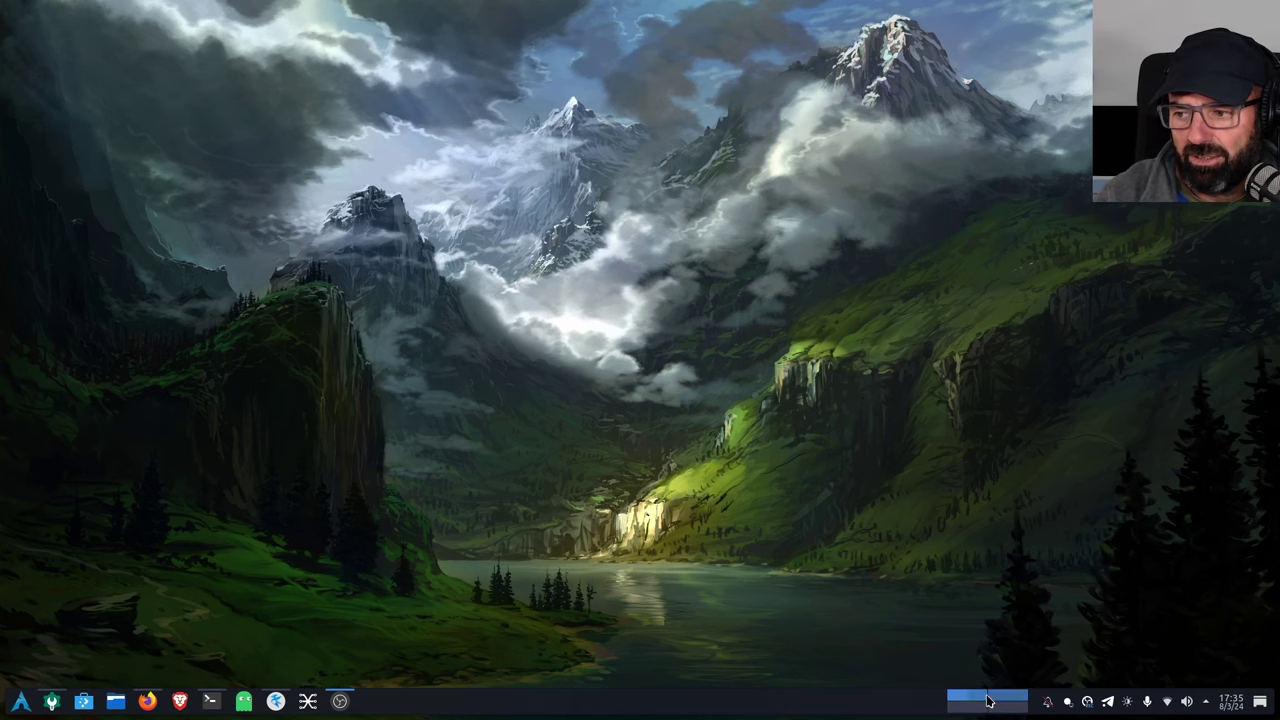
Step: Cycle through the virtual desktops and return to the first one
scroll(962, 699, "down", 1)
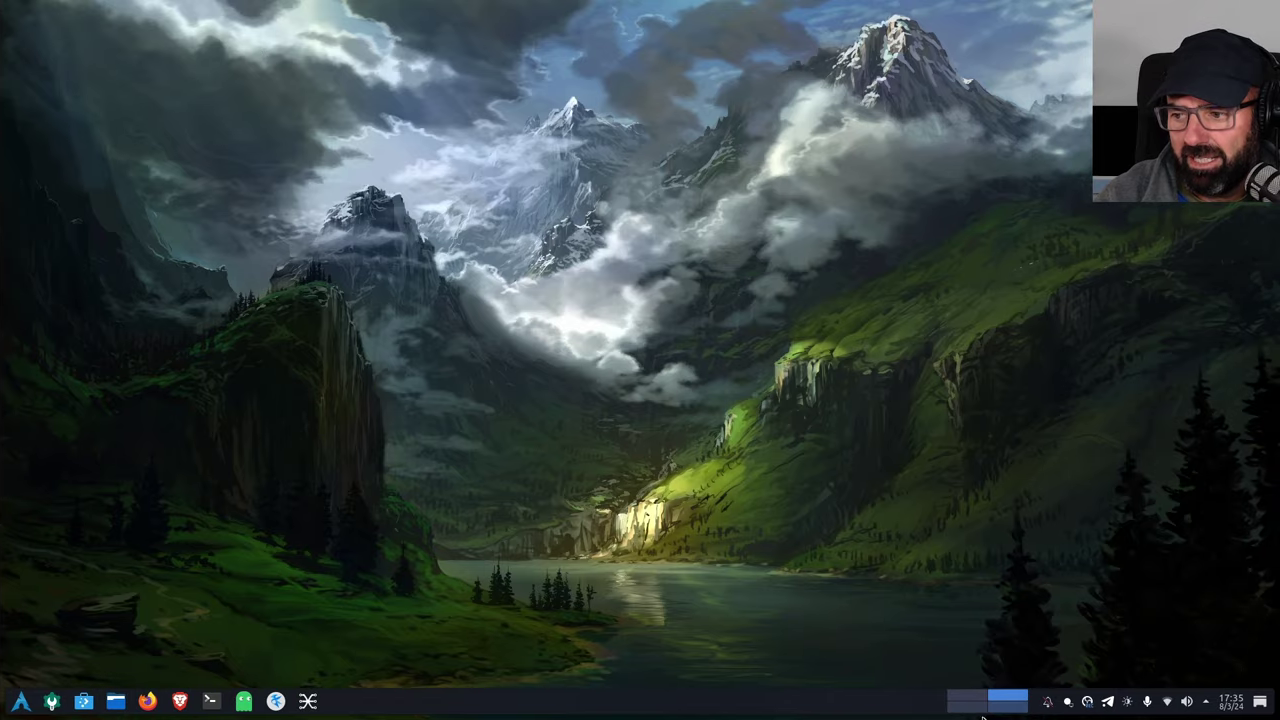
scroll(972, 712, "up", 1)
scroll(975, 705, "down", 1)
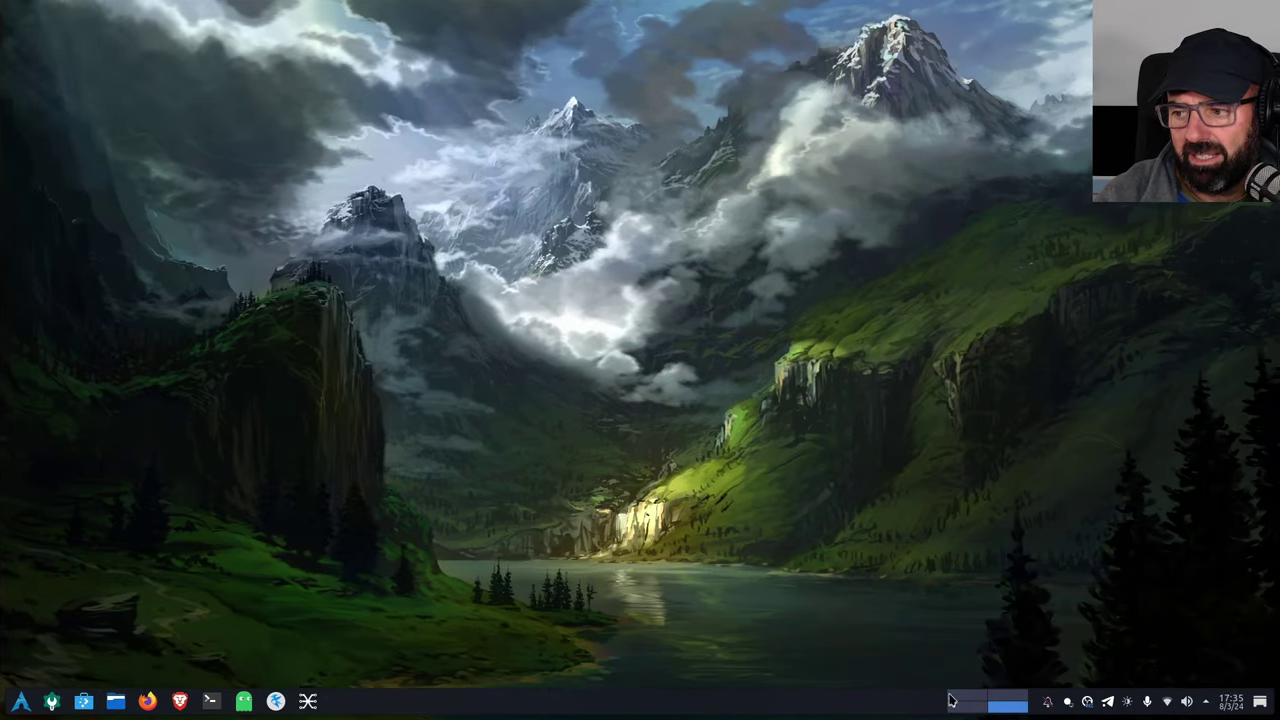
left_click(957, 697)
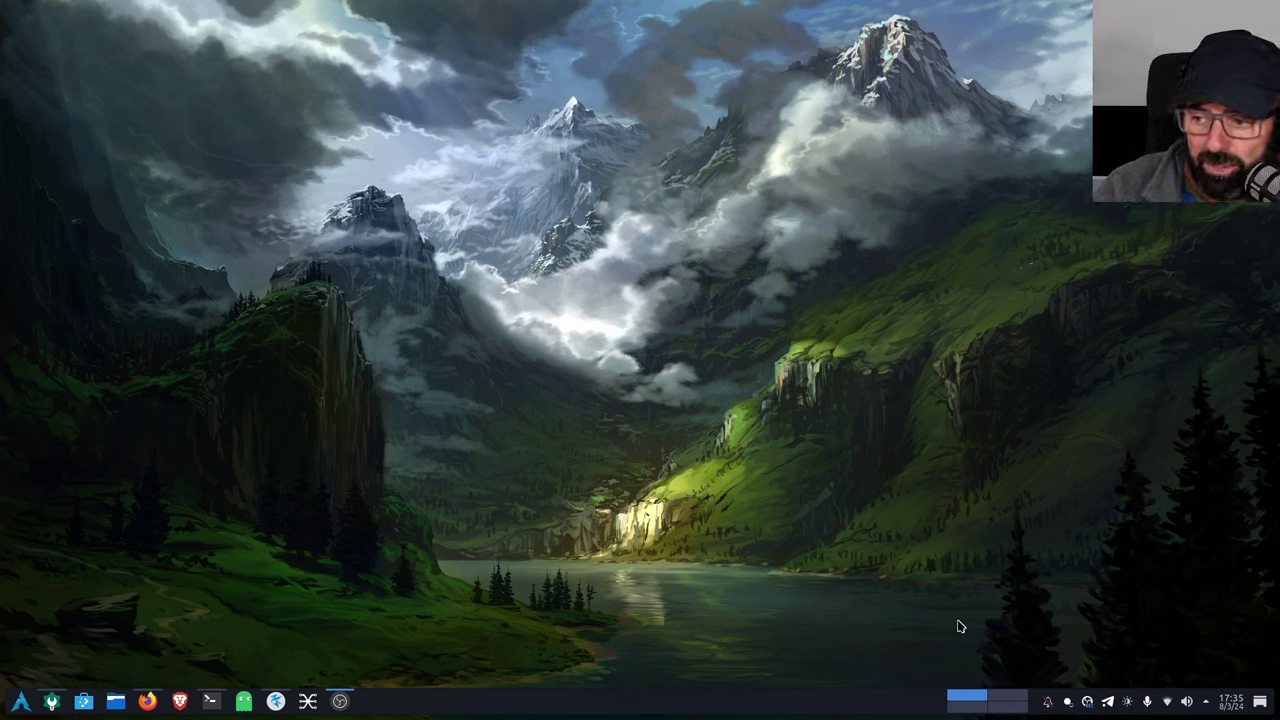
Step: Add a virtual desktop through the pager
right_click(976, 698)
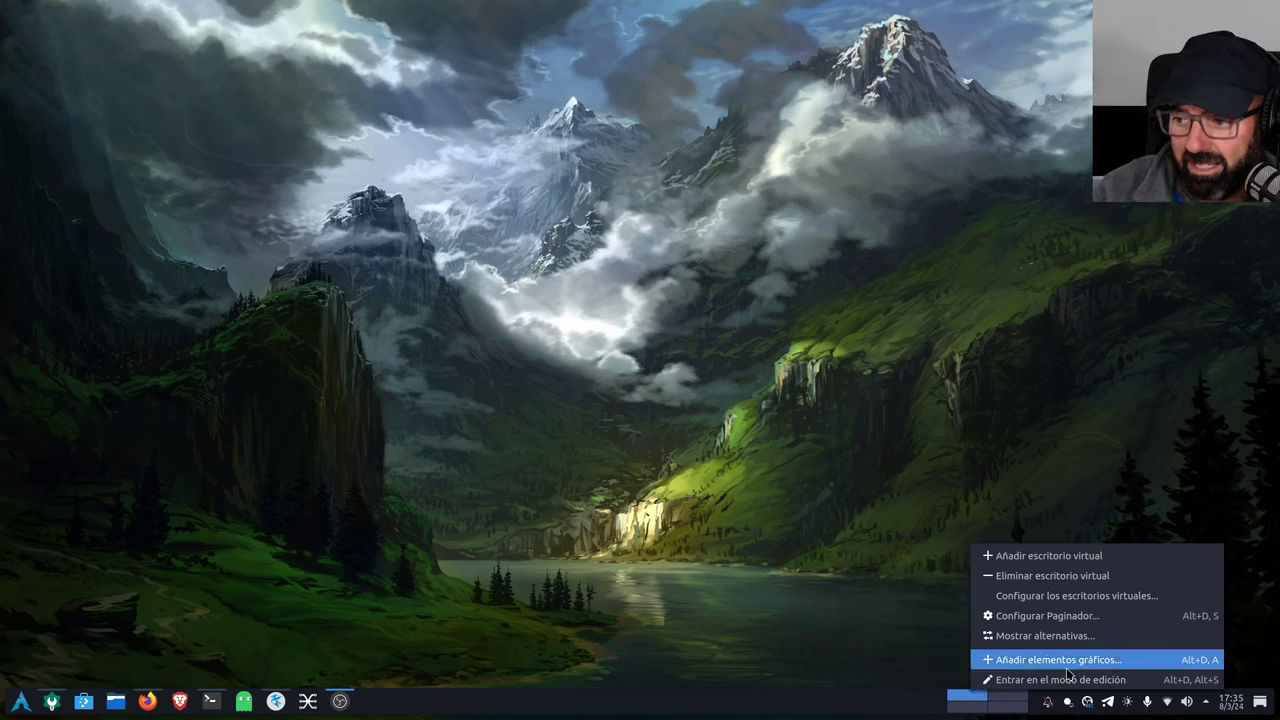
left_click(1076, 557)
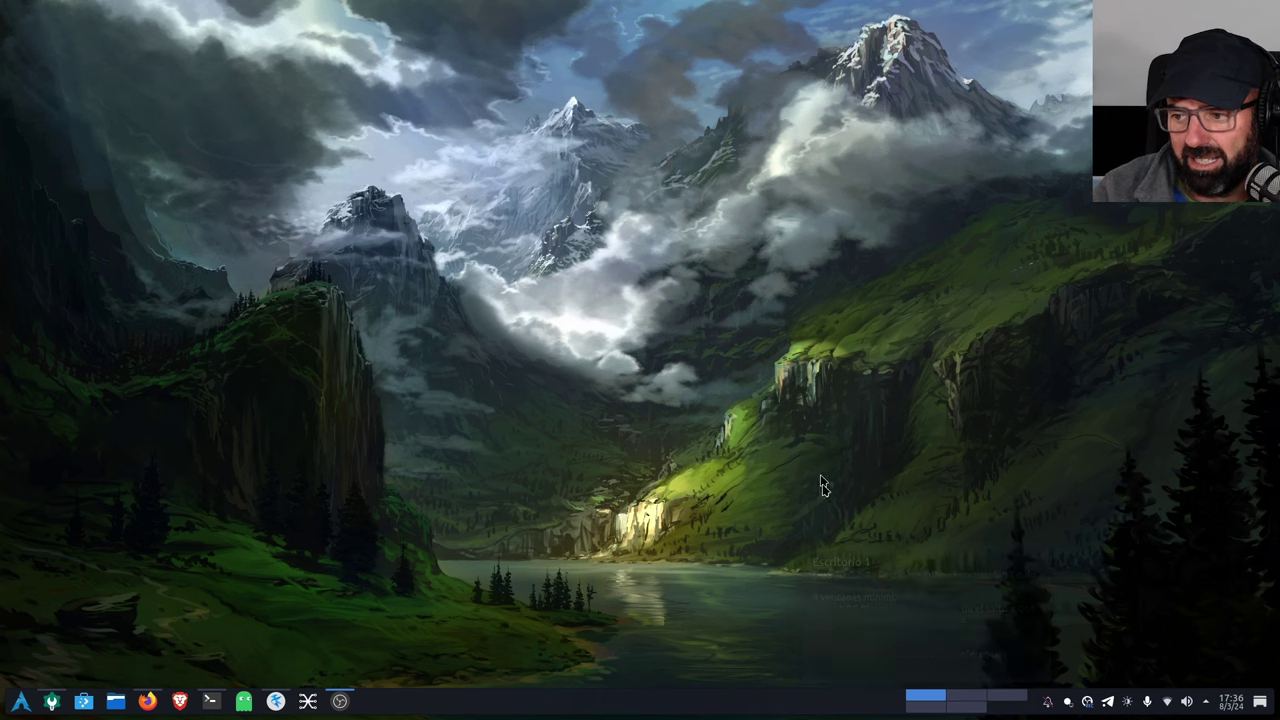
Step: Restore the settings window, clear its search and open the Escritorios virtuales page under Gestión de ventanas
left_click(51, 701)
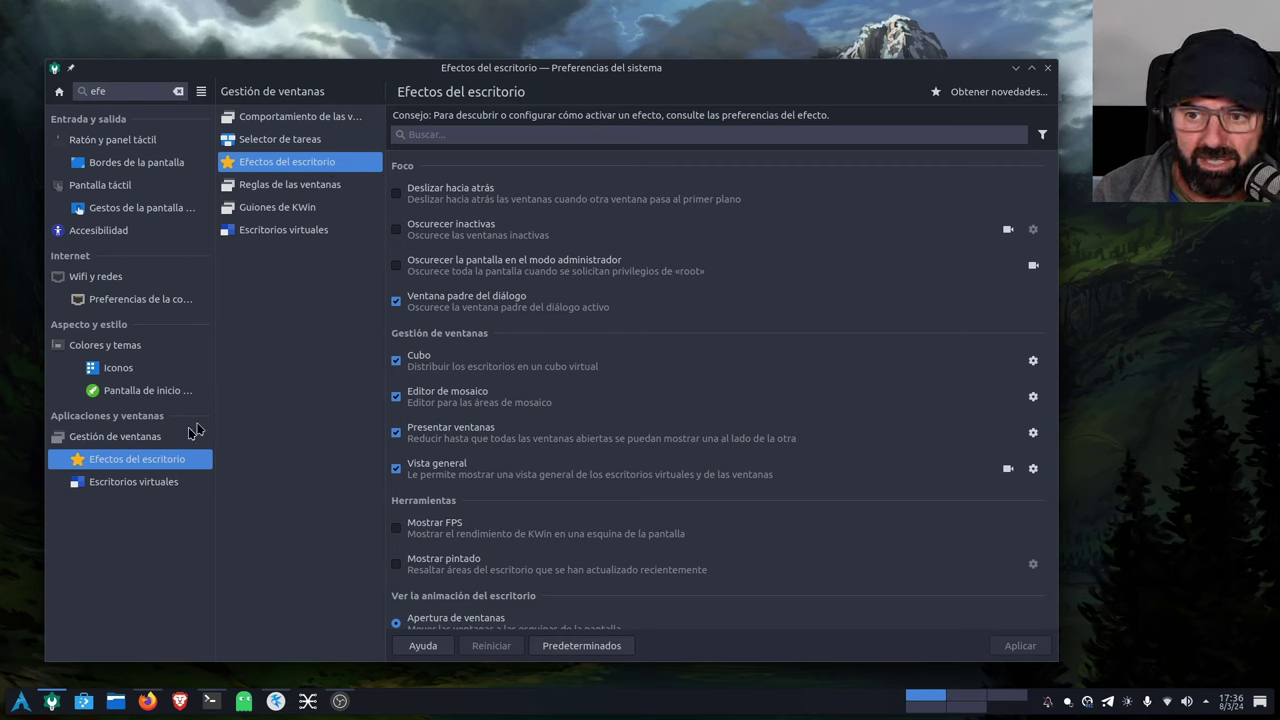
left_click(184, 88)
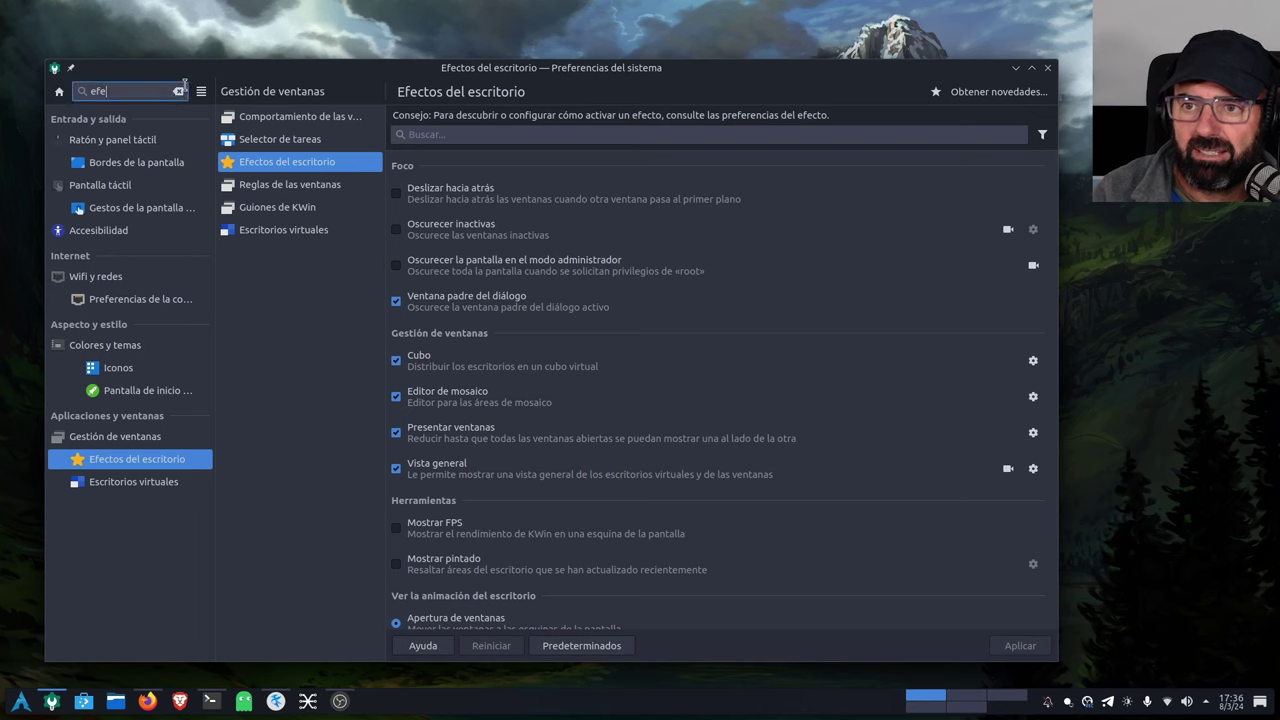
left_click(180, 90)
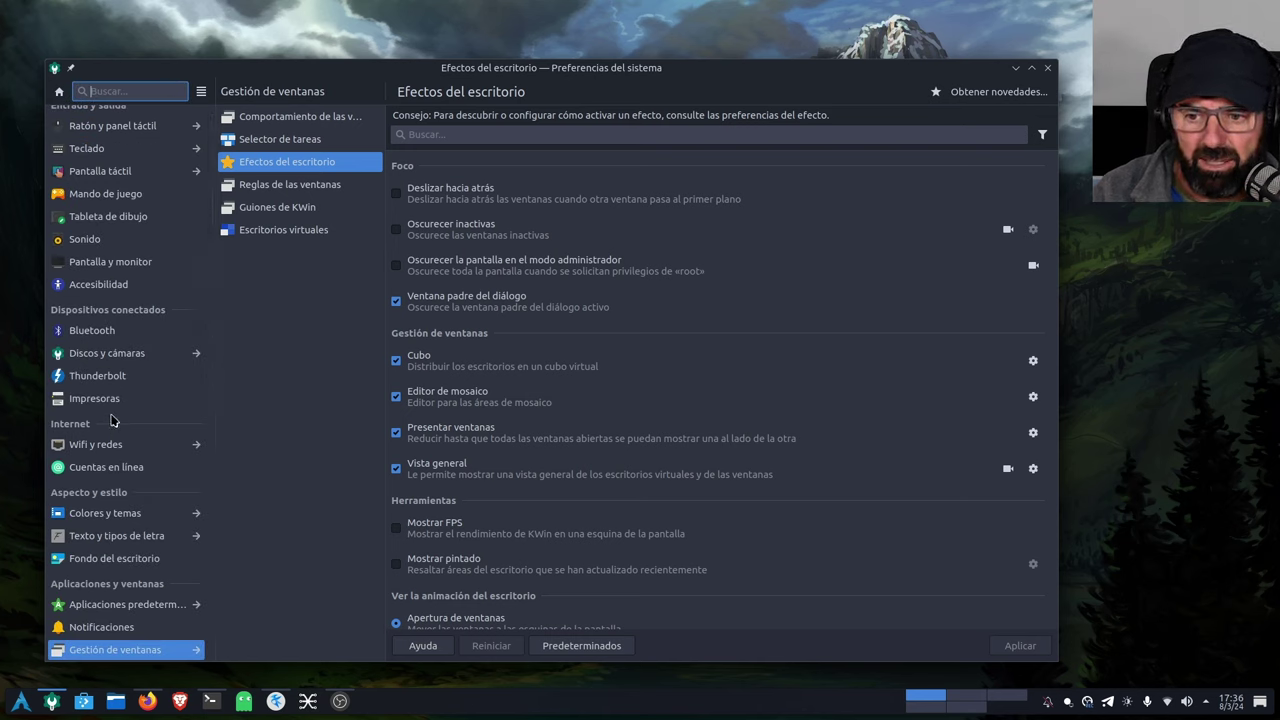
scroll(140, 479, "down", 1)
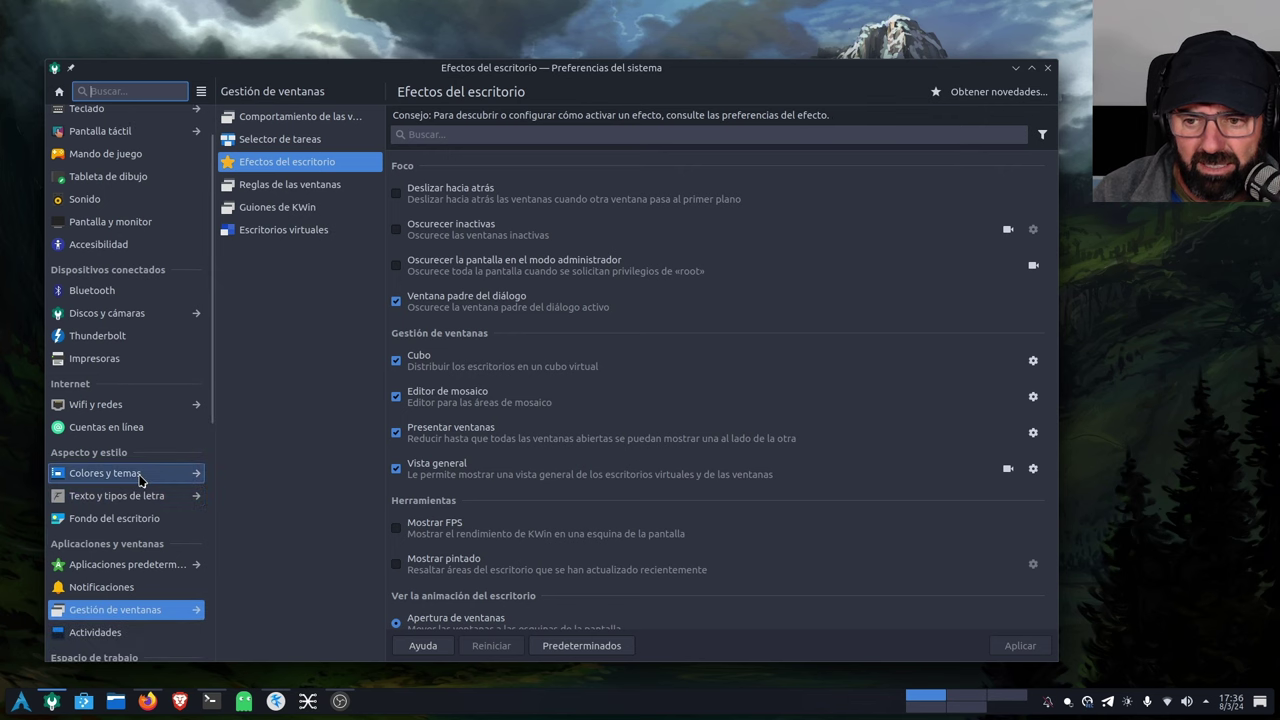
scroll(140, 479, "down", 1)
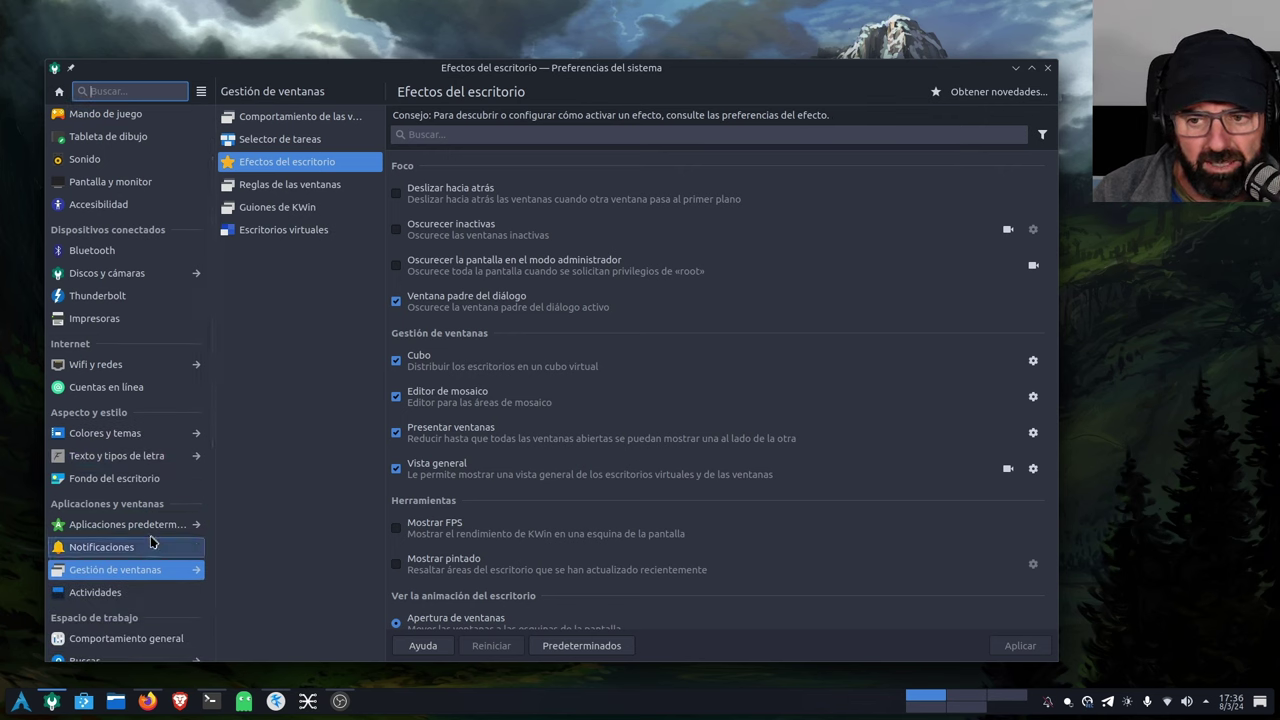
left_click(91, 574)
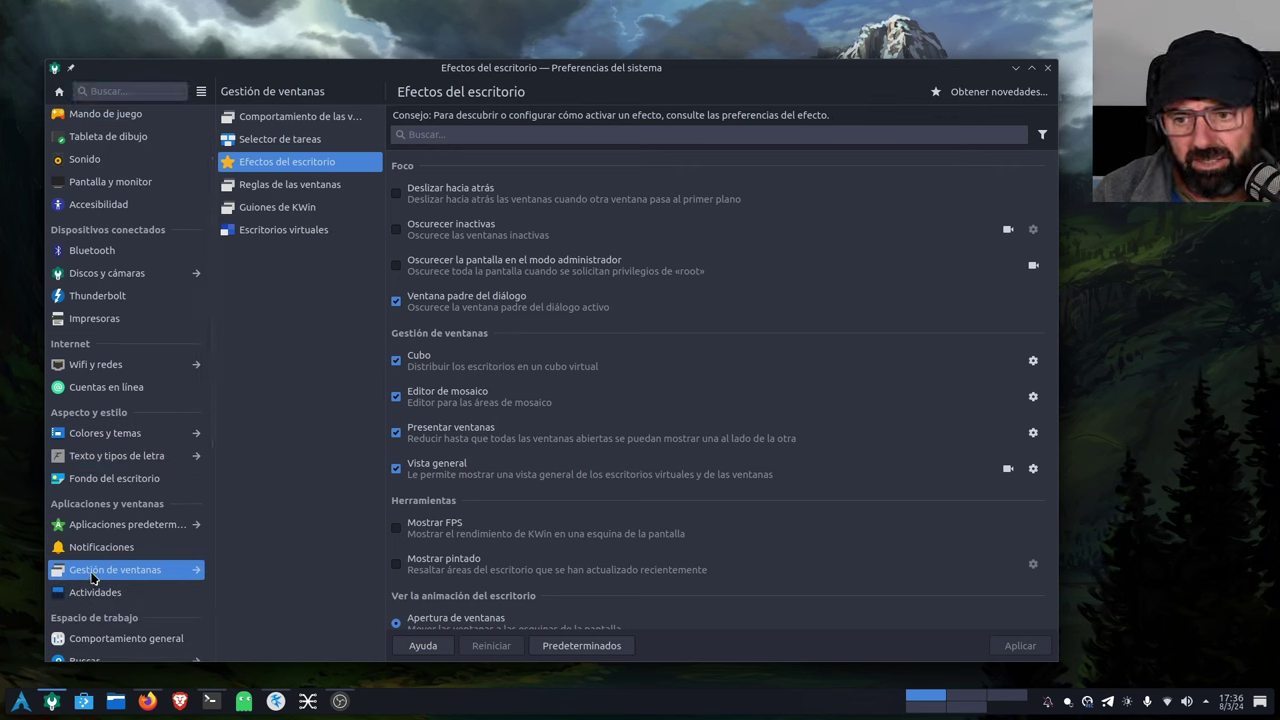
left_click(280, 232)
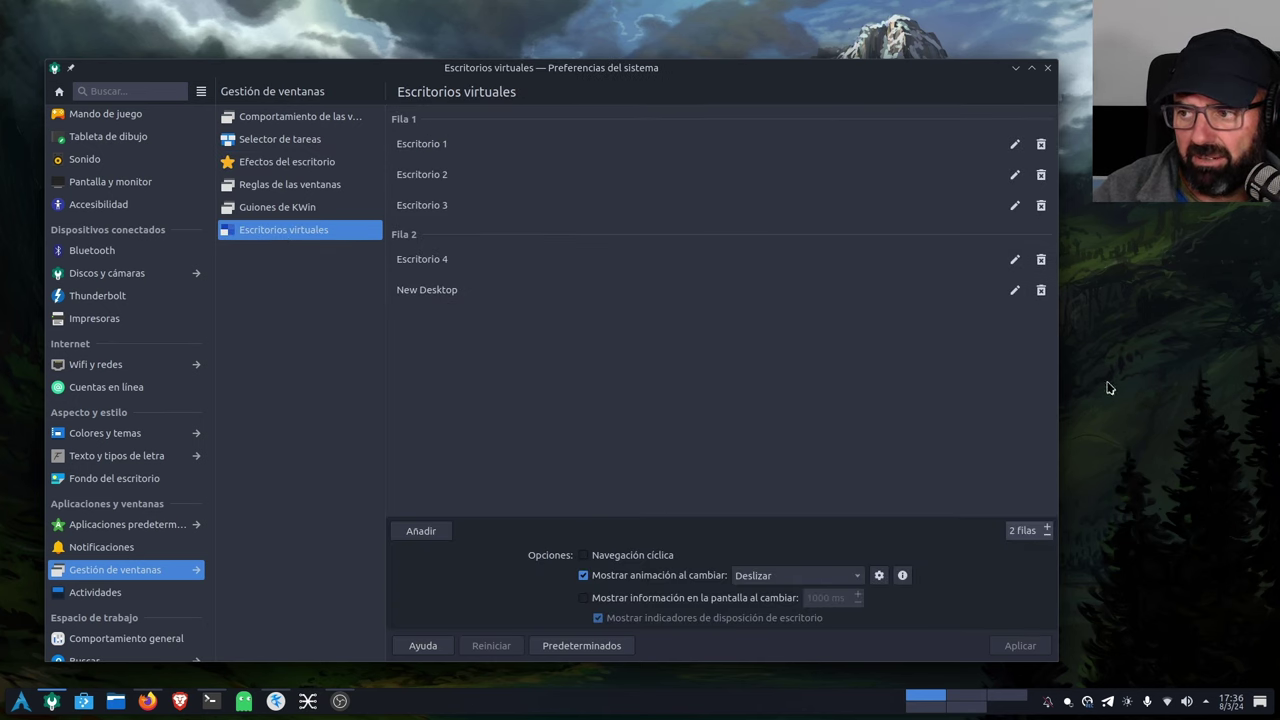
Step: Delete the New Desktop entry, try out adding and renaming a fifth desktop, and apply four virtual desktops in 2 rows
left_click(1040, 290)
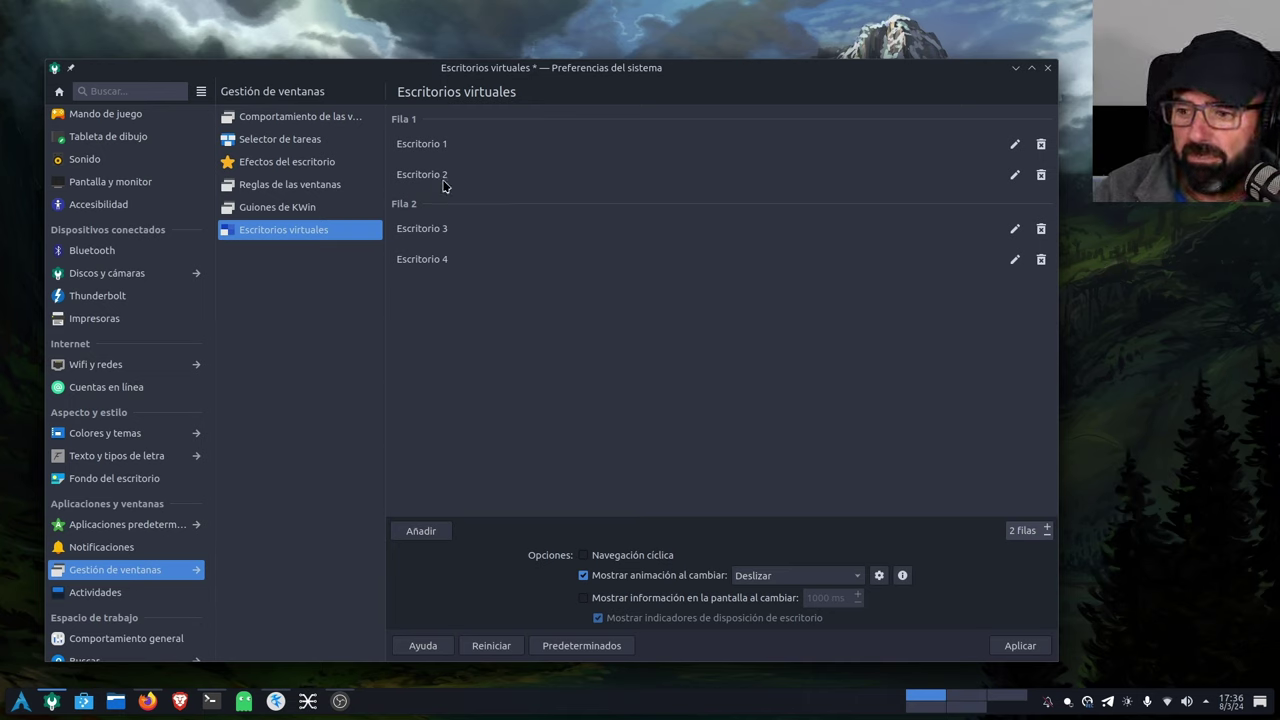
left_click(423, 533)
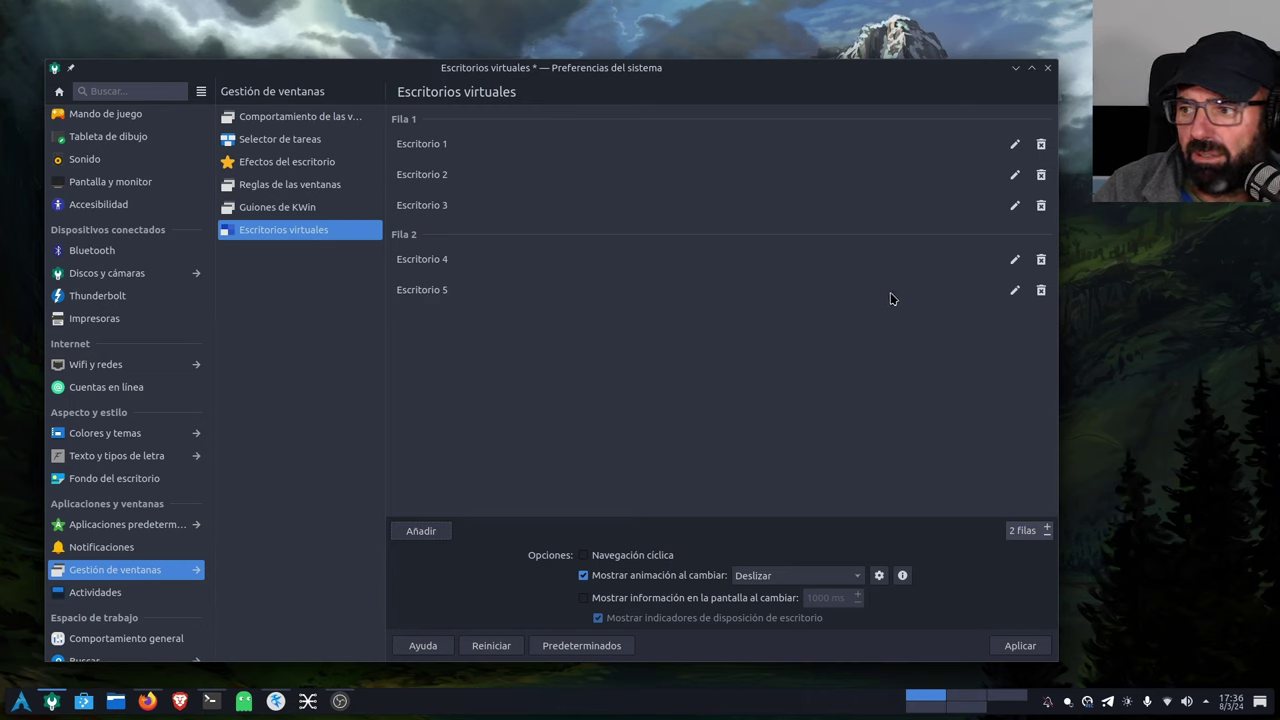
left_click(1014, 290)
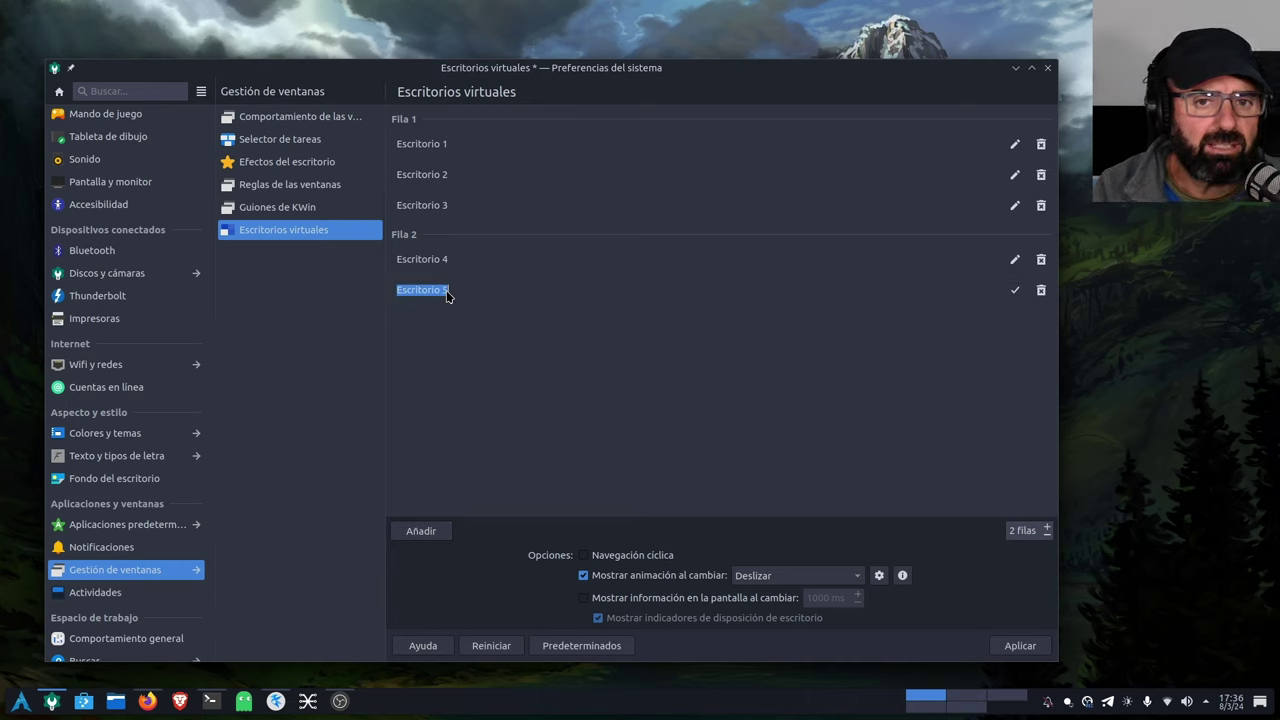
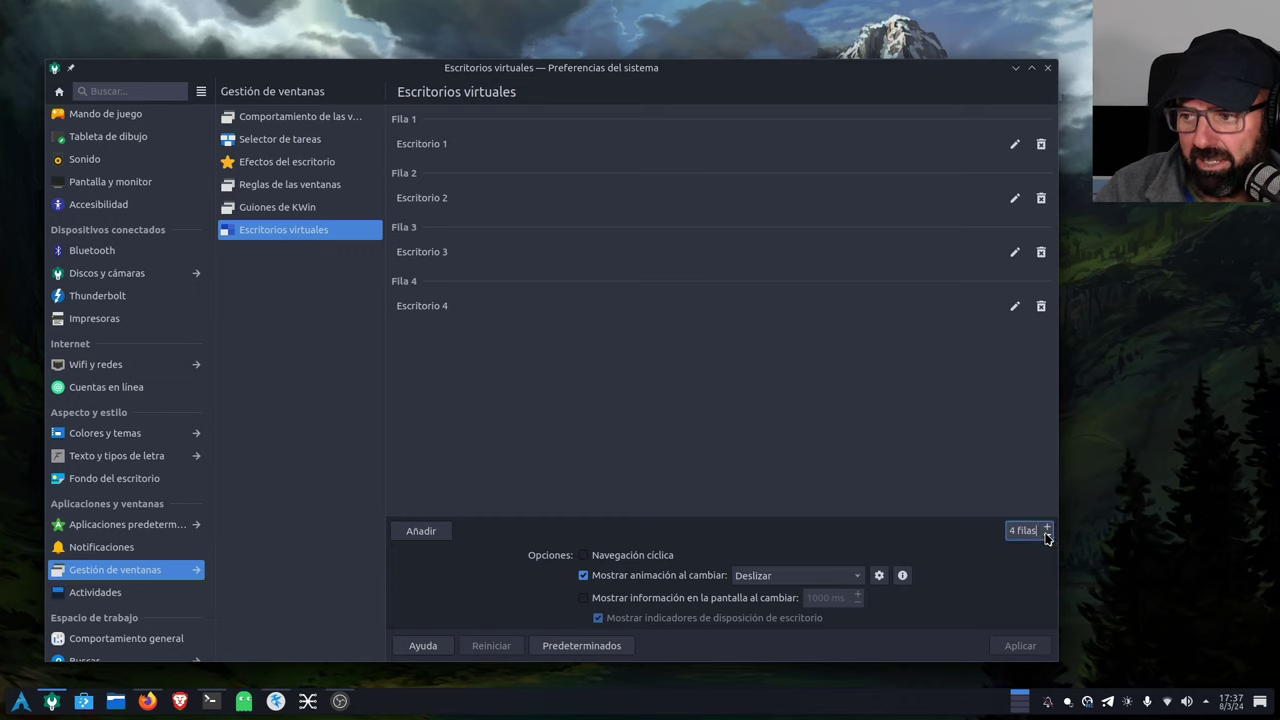
left_click(1030, 647)
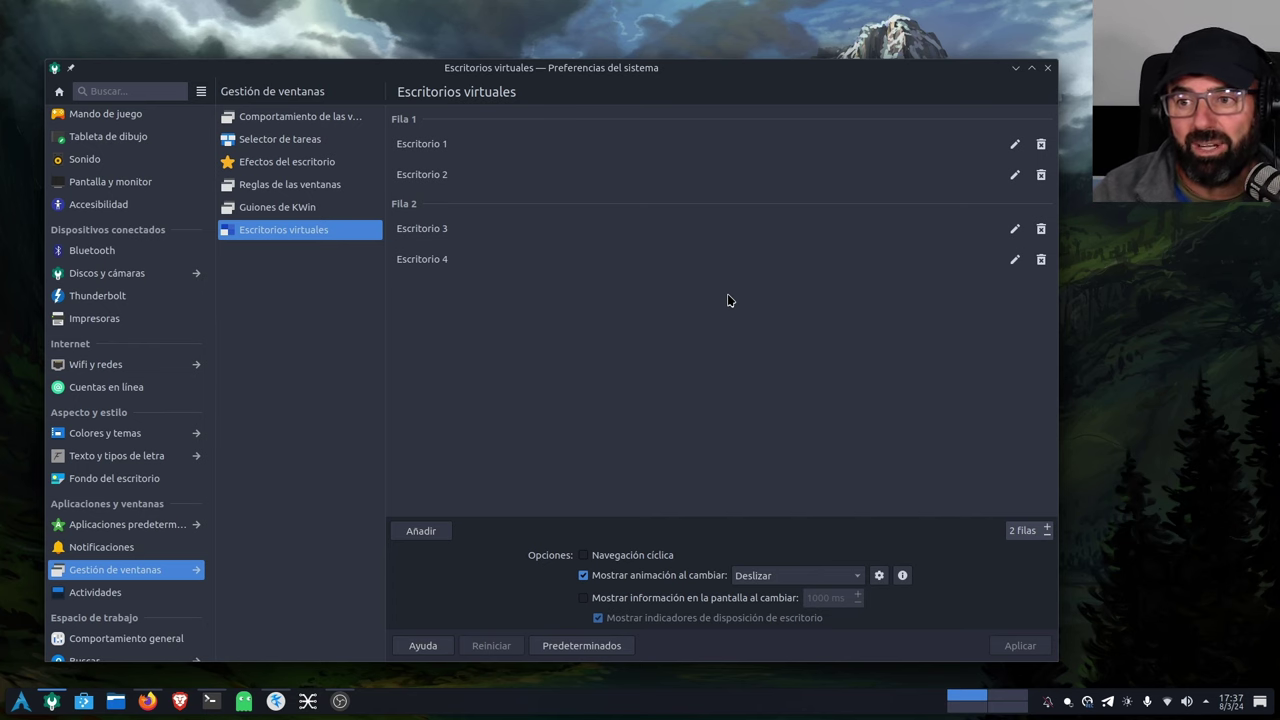
Step: Review the Efectos del escritorio list down to the Cubo effect under Gestión de ventanas, and close the settings
left_click(330, 161)
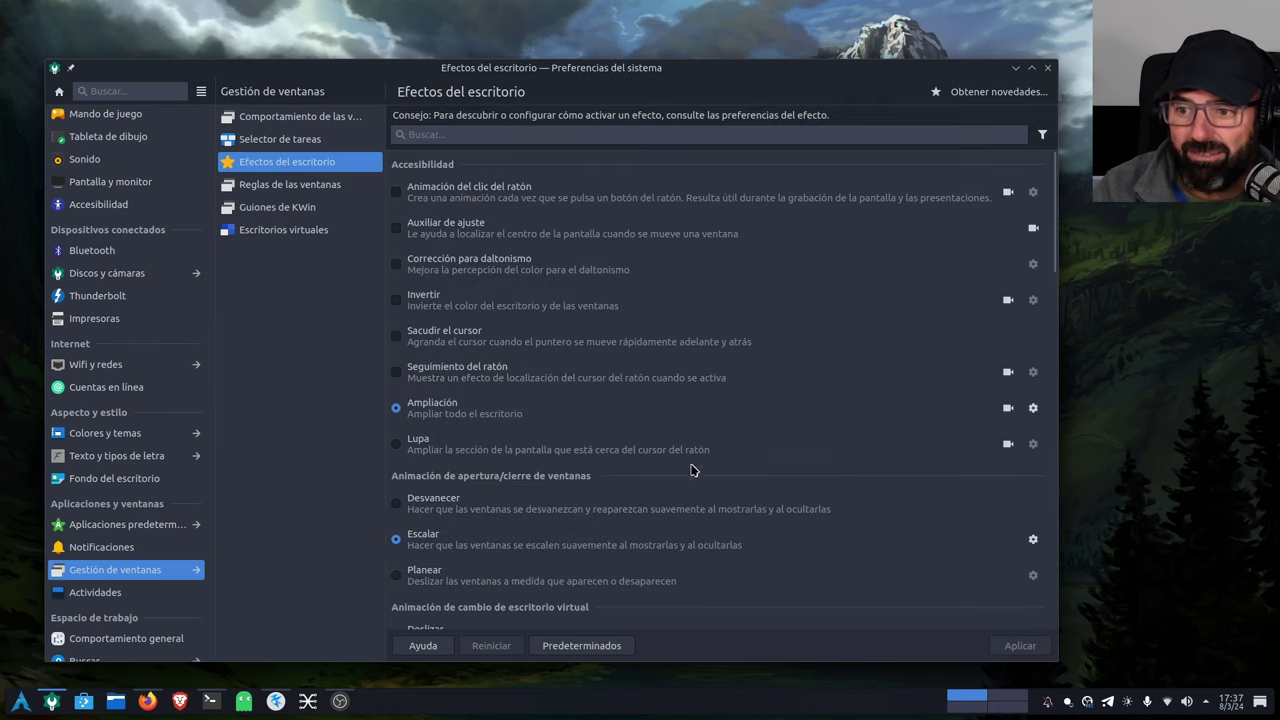
scroll(675, 484, "down", 10)
scroll(675, 484, "down", 5)
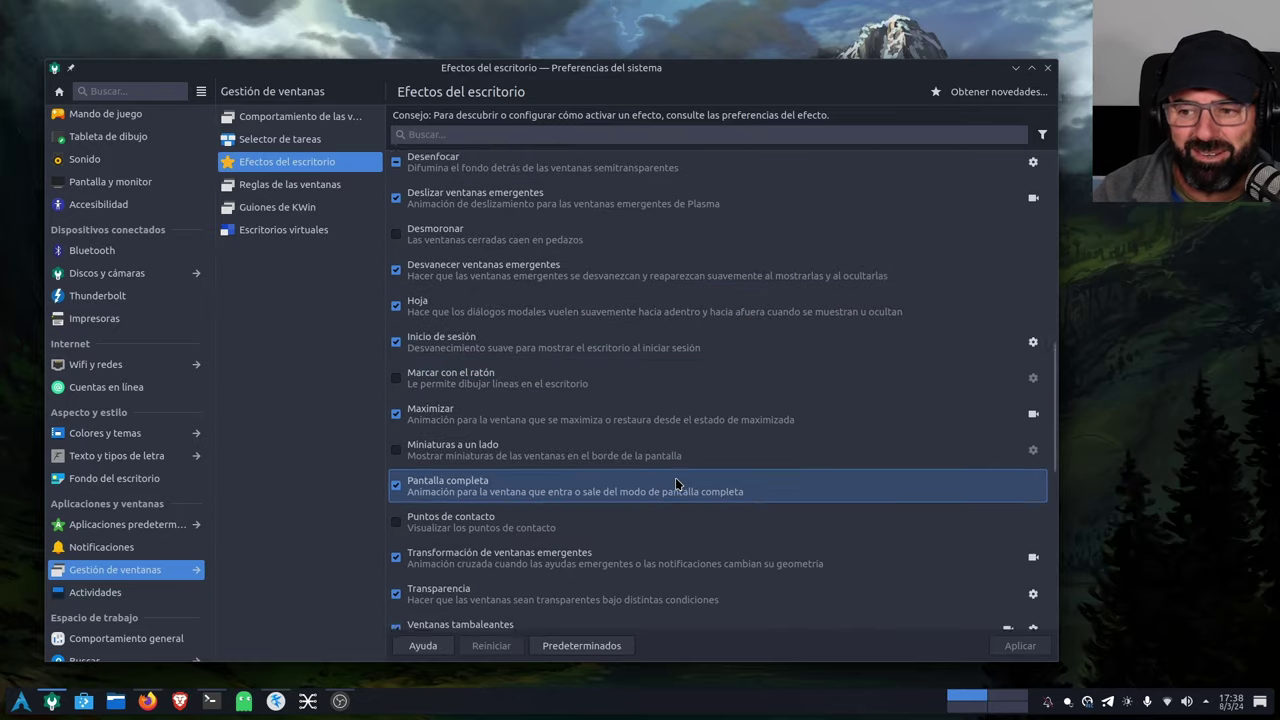
scroll(749, 460, "down", 4)
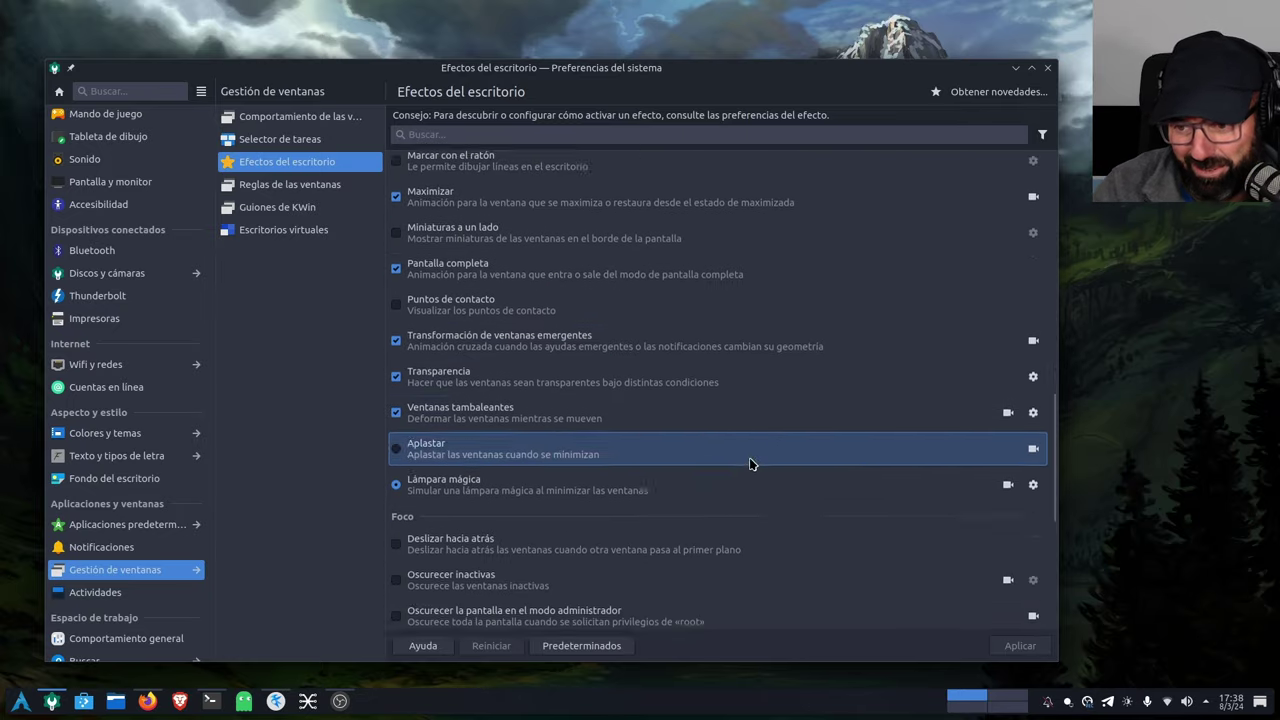
scroll(755, 461, "down", 2)
scroll(755, 461, "down", 1)
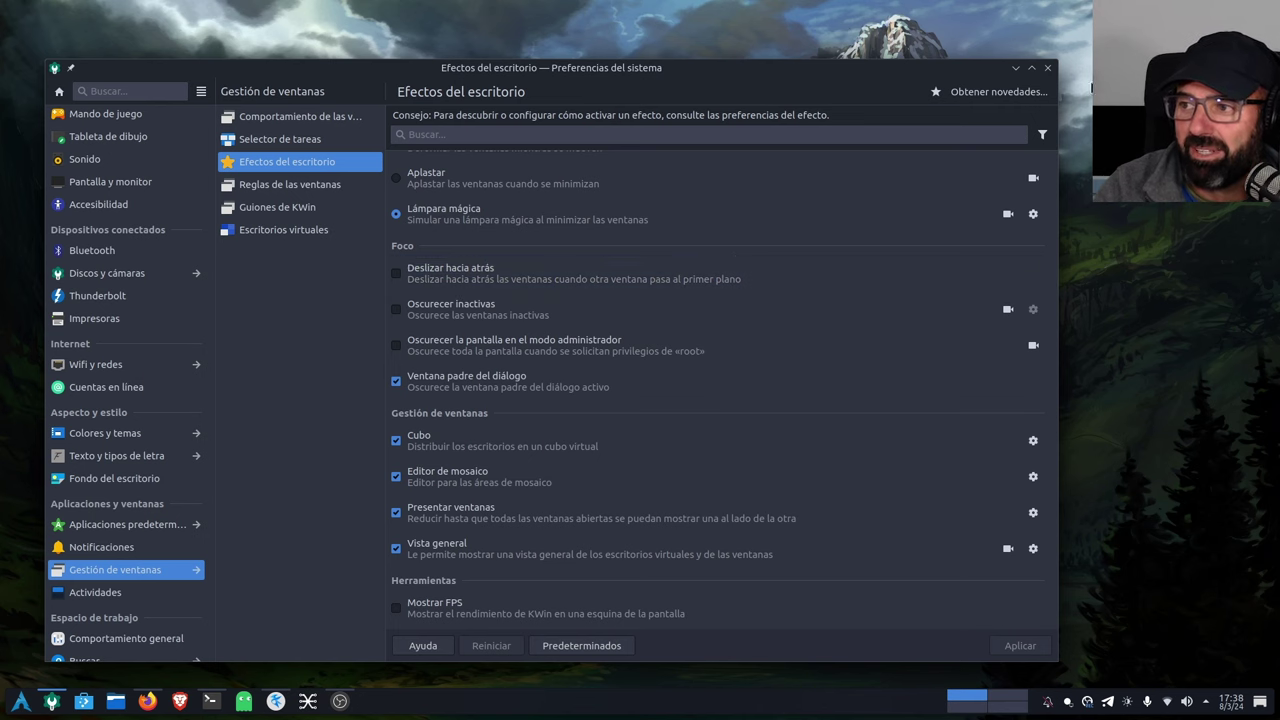
left_click(1047, 67)
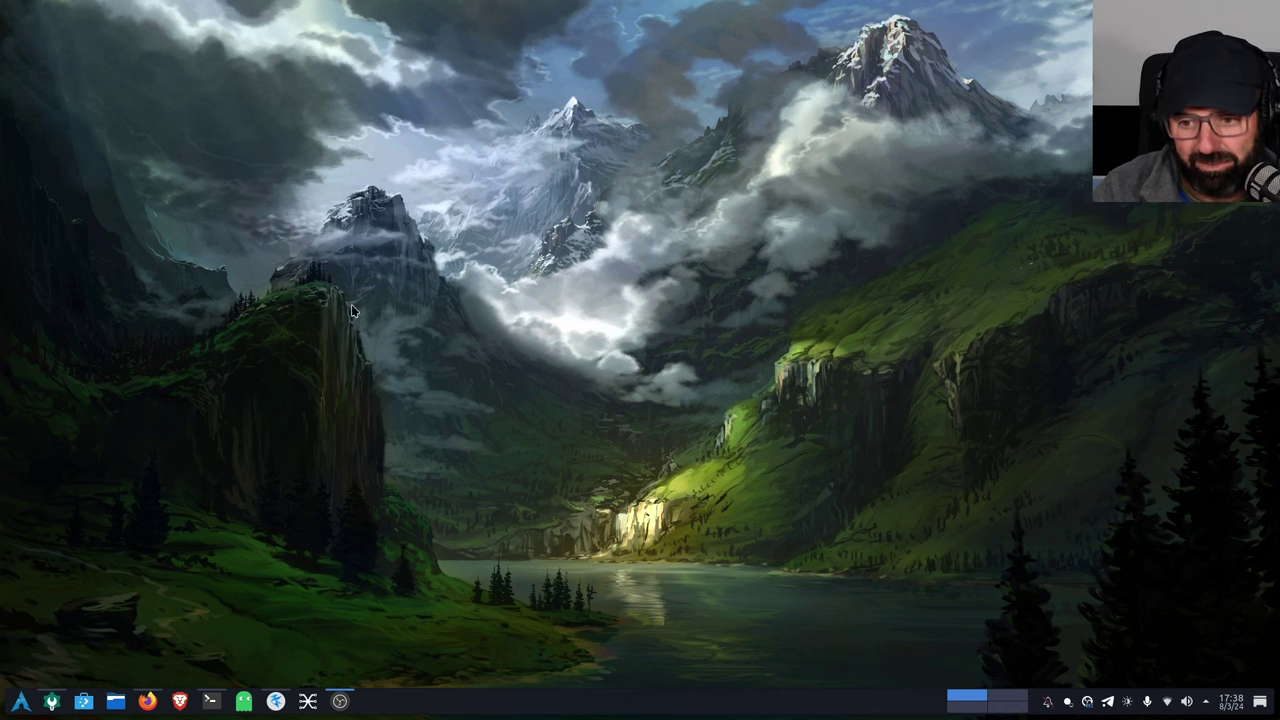
Step: Switch to Kate, highlight the pacman command and its qt6-quick3d package for review, and minimise the editor
left_click(276, 700)
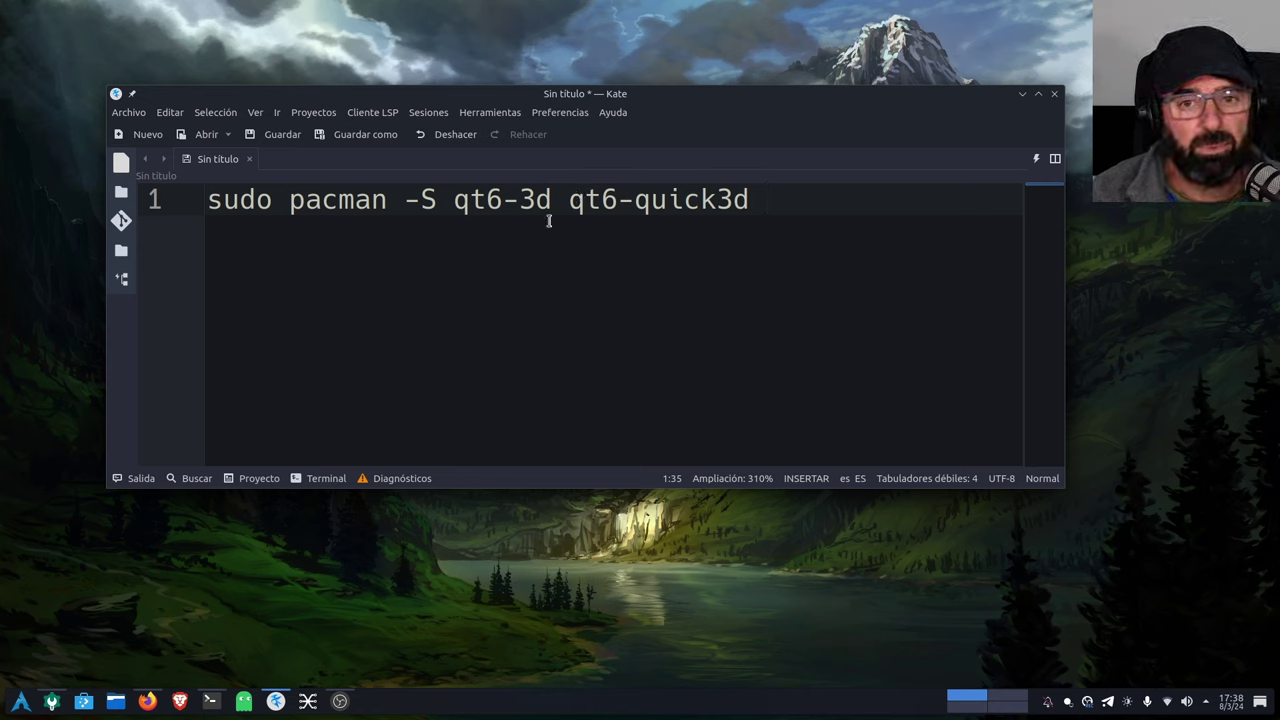
left_click_drag(749, 200, 207, 177)
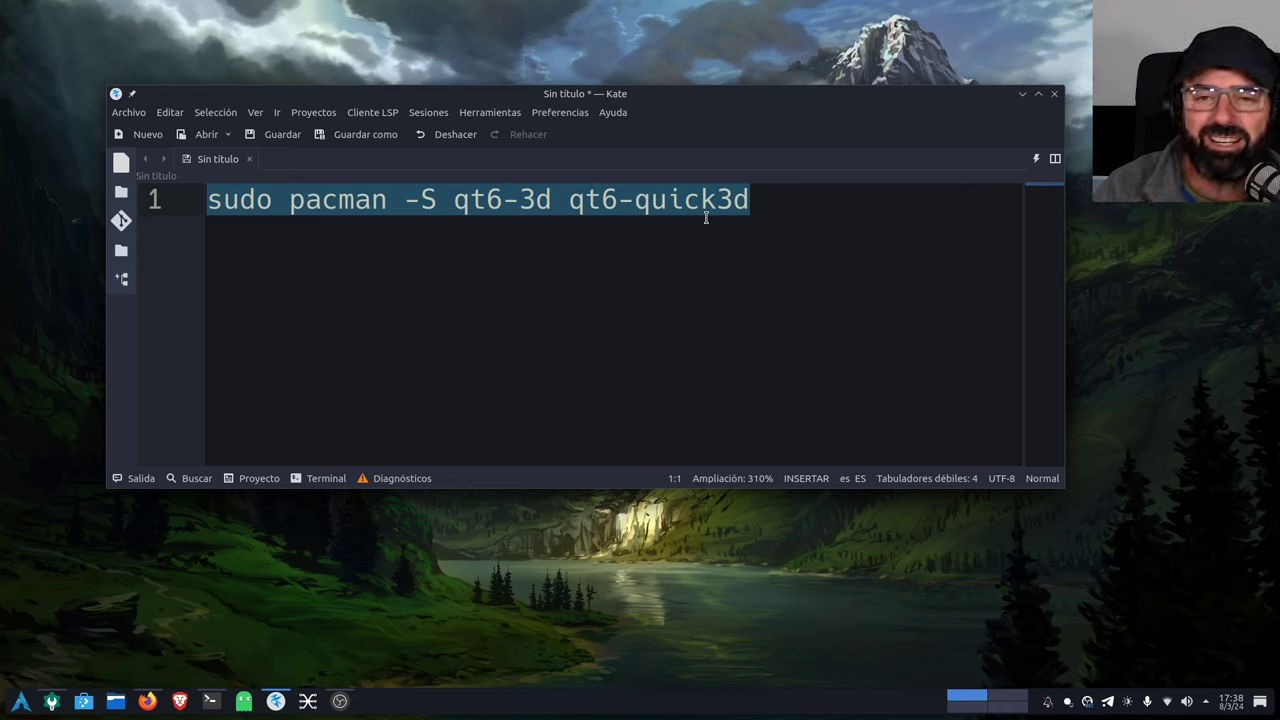
left_click(618, 283)
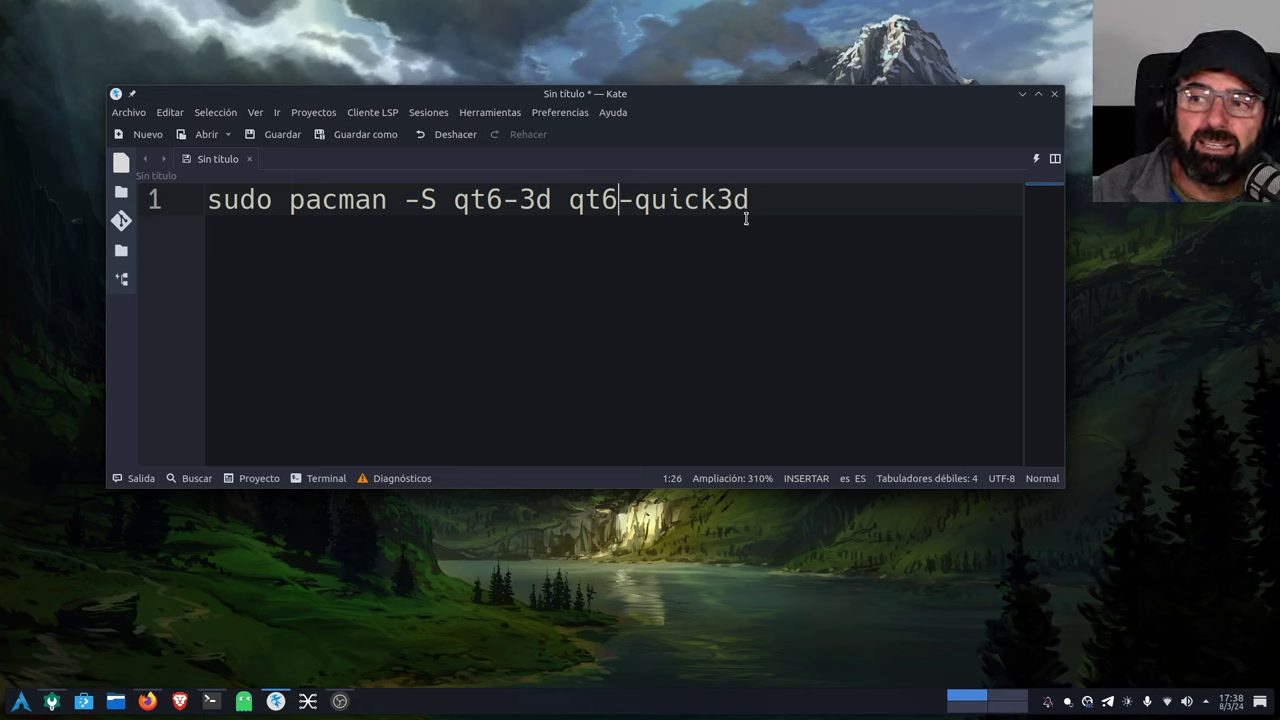
left_click_drag(752, 203, 570, 202)
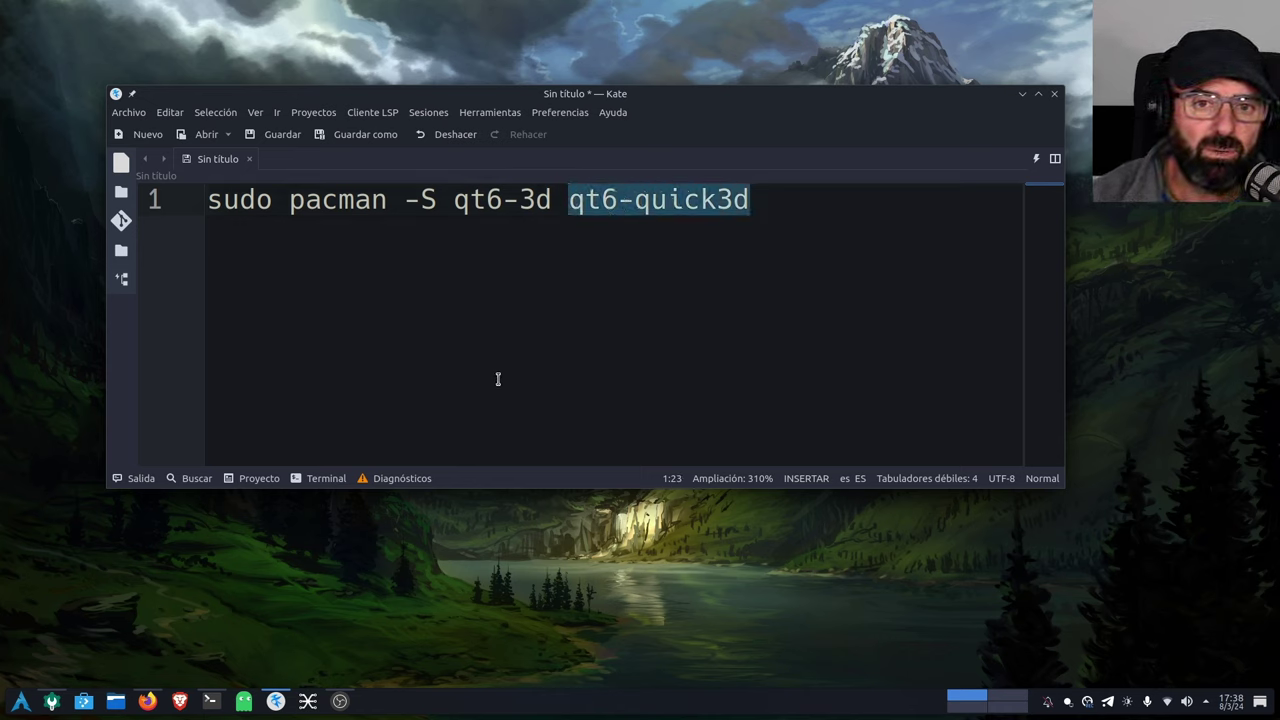
key("Left")
key("Left")
key("Left")
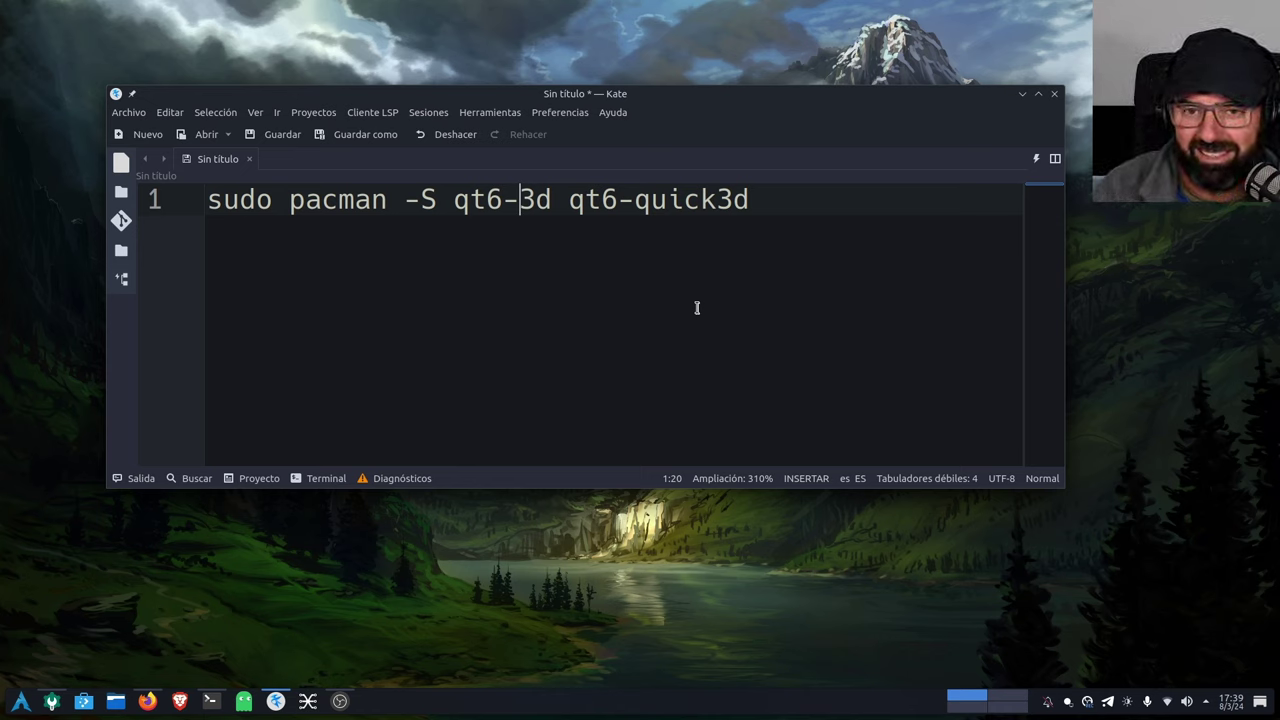
left_click(1021, 94)
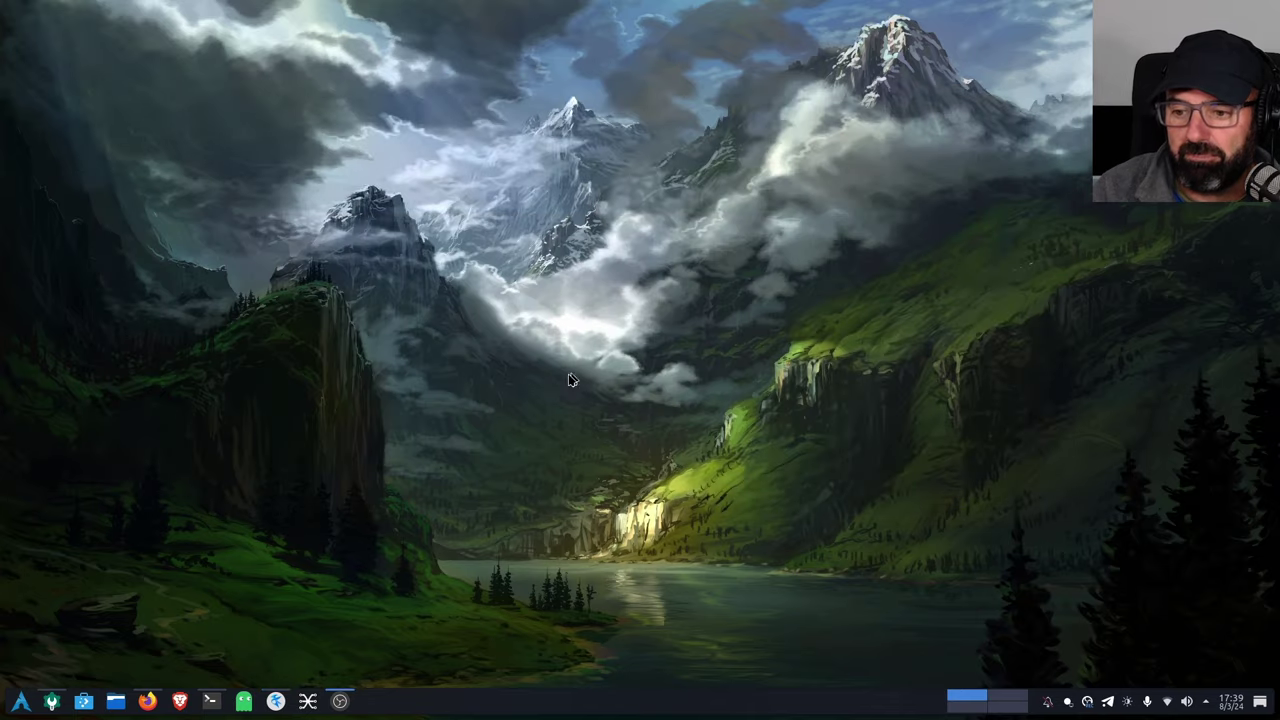
Step: Open Konsole on the first virtual desktop and Discover on the second, repositioning both windows
left_click(210, 701)
left_click_drag(655, 120, 599, 80)
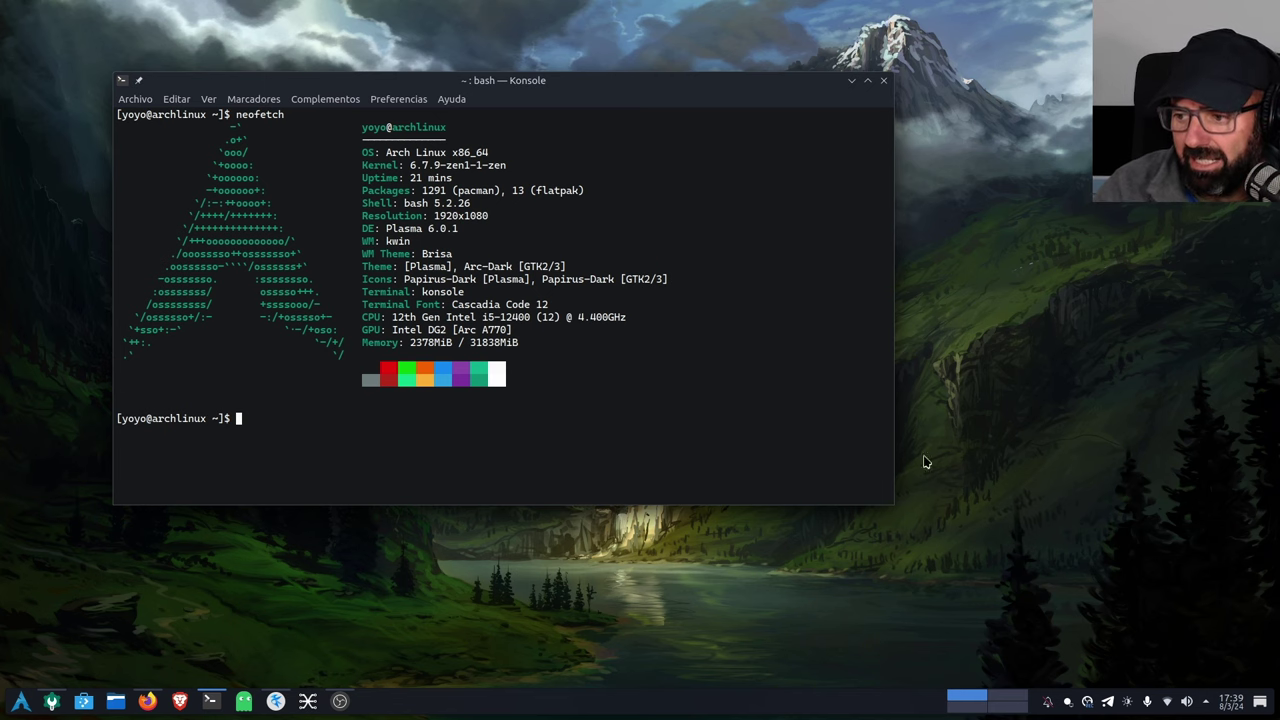
left_click(1007, 700)
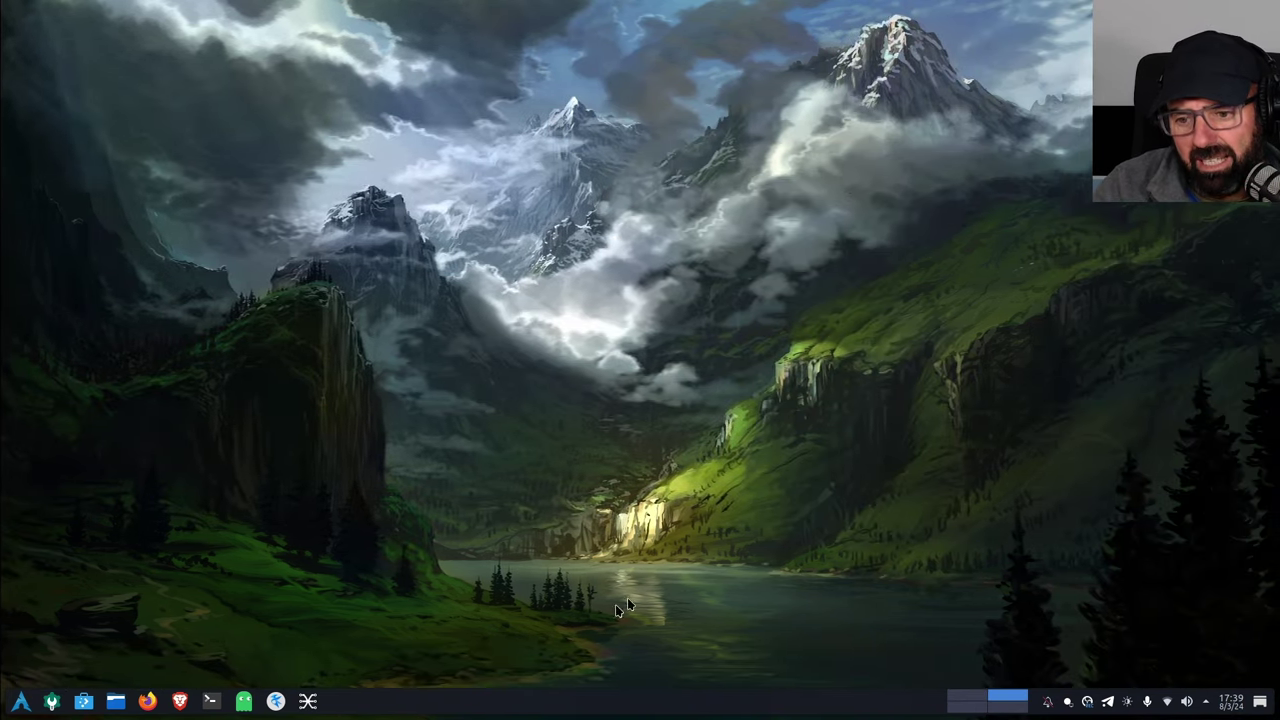
left_click(86, 703)
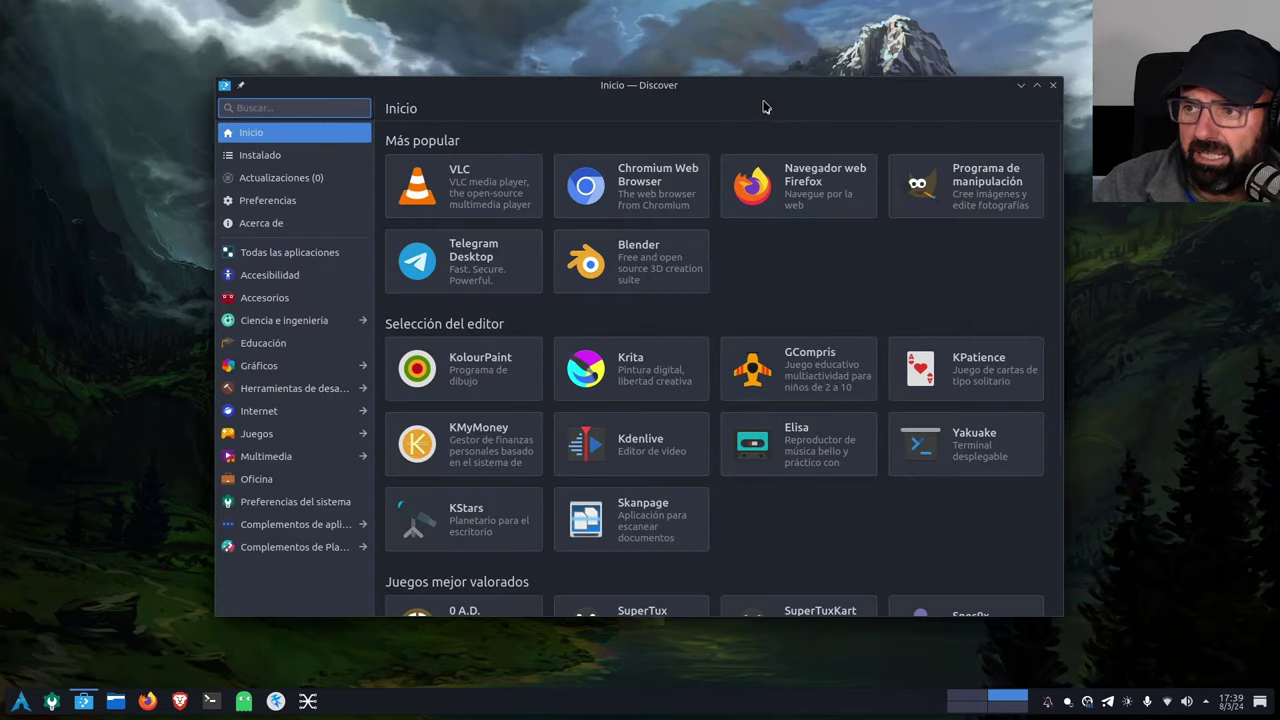
left_click_drag(763, 106, 804, 53)
Step: Open Dolphin on the third virtual desktop and the PipeWire graph on the fourth, as an unmaximised window
left_click(952, 710)
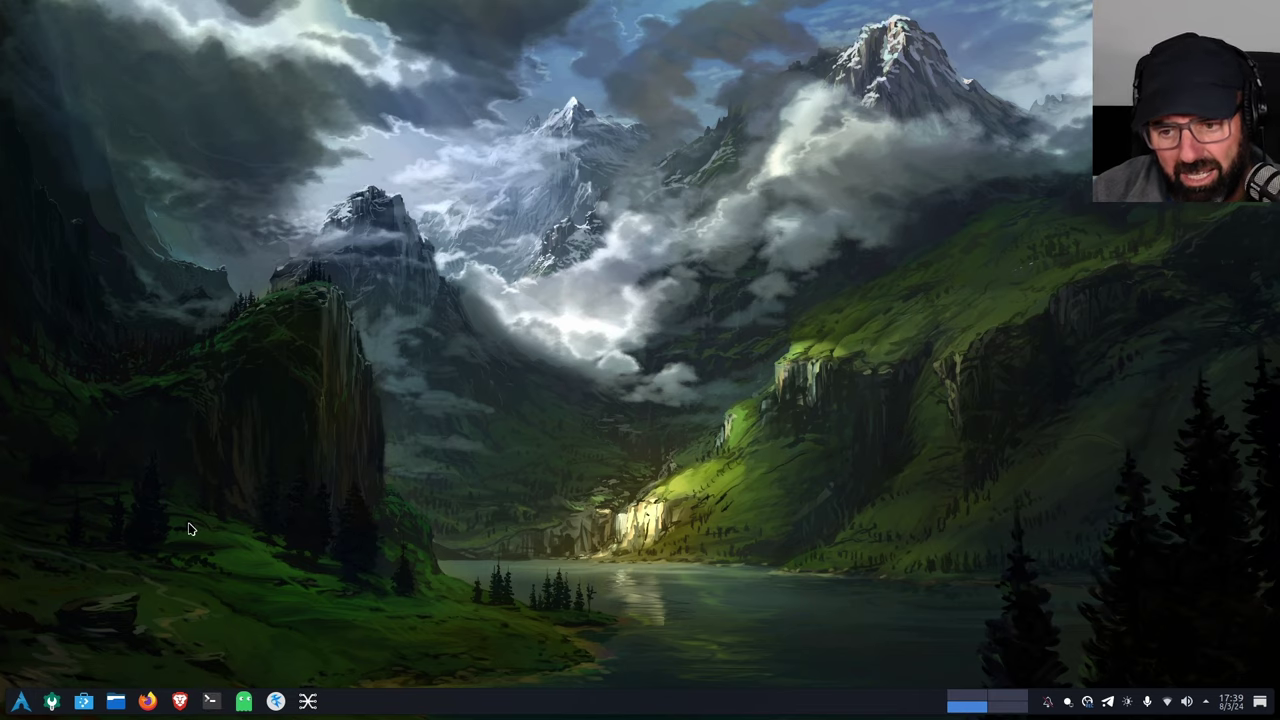
left_click(115, 703)
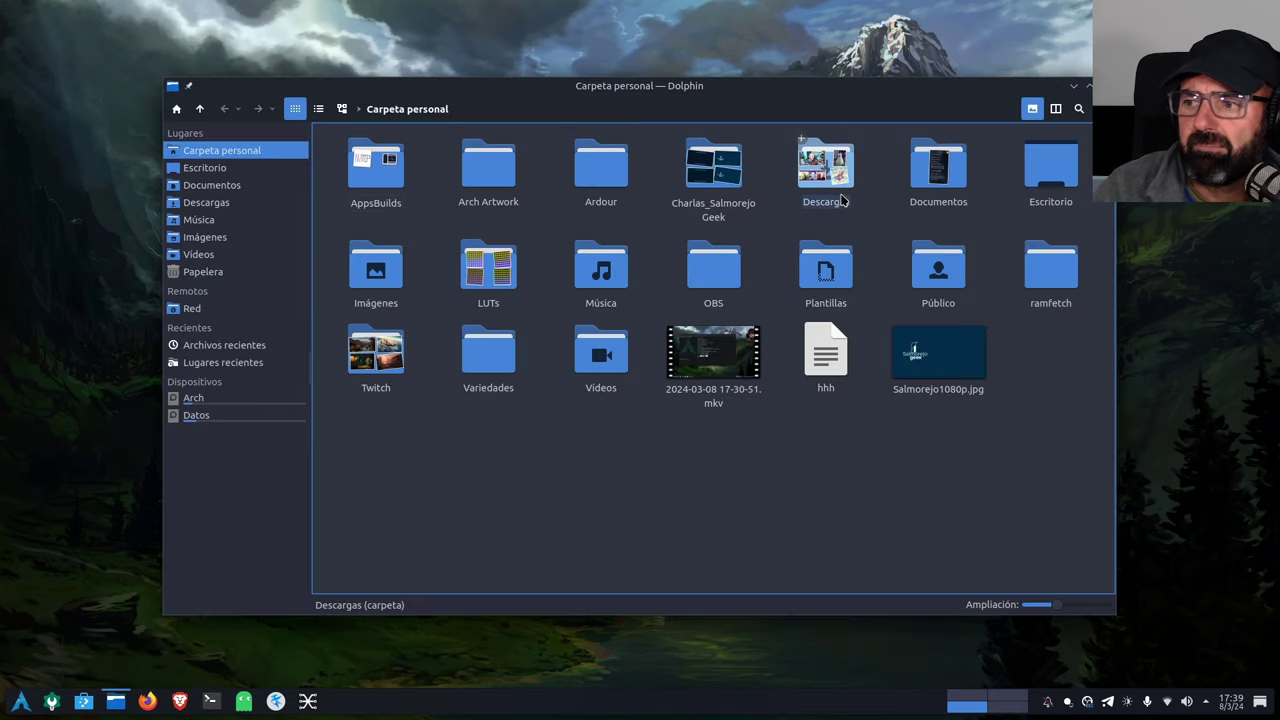
left_click(1005, 710)
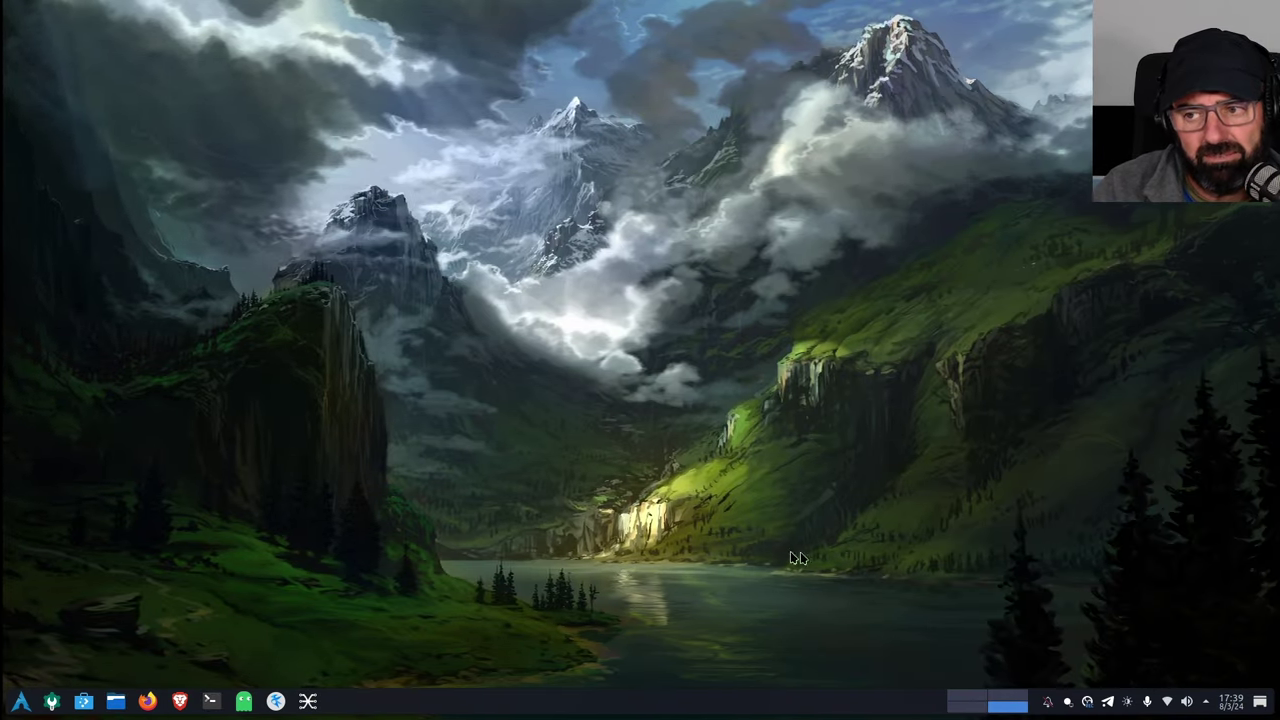
left_click(310, 702)
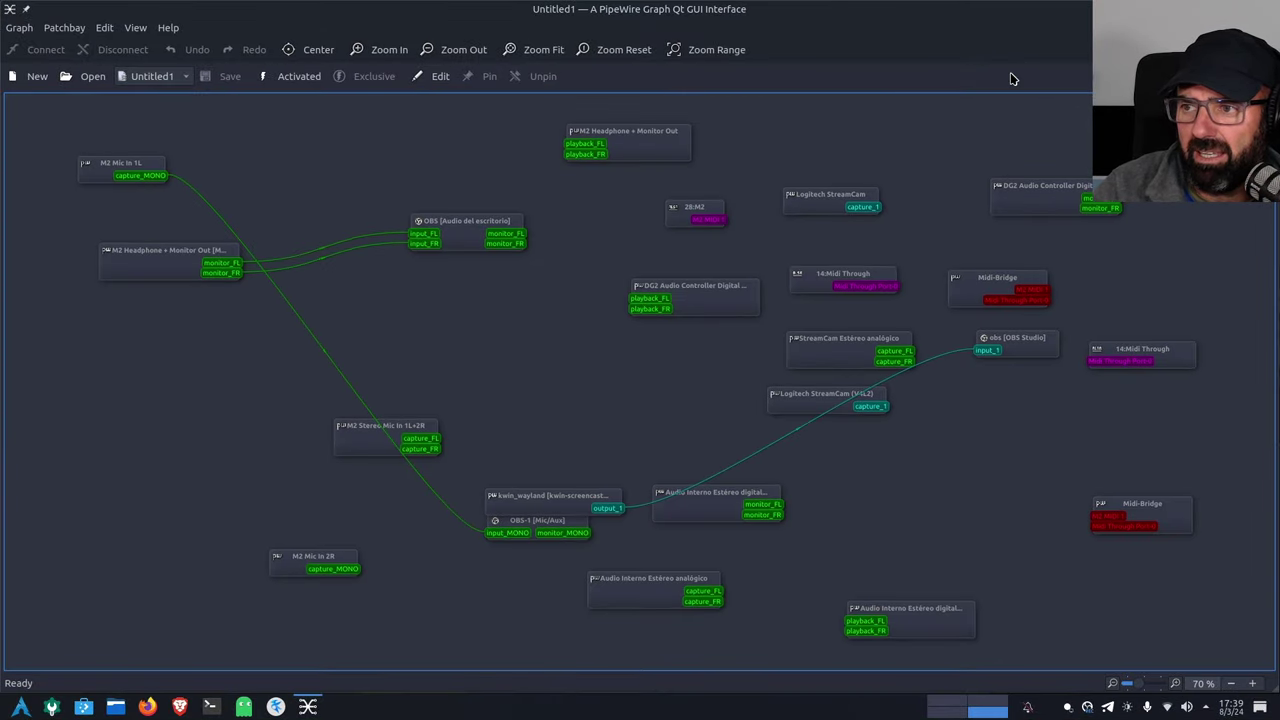
left_click_drag(1014, 78, 926, 142)
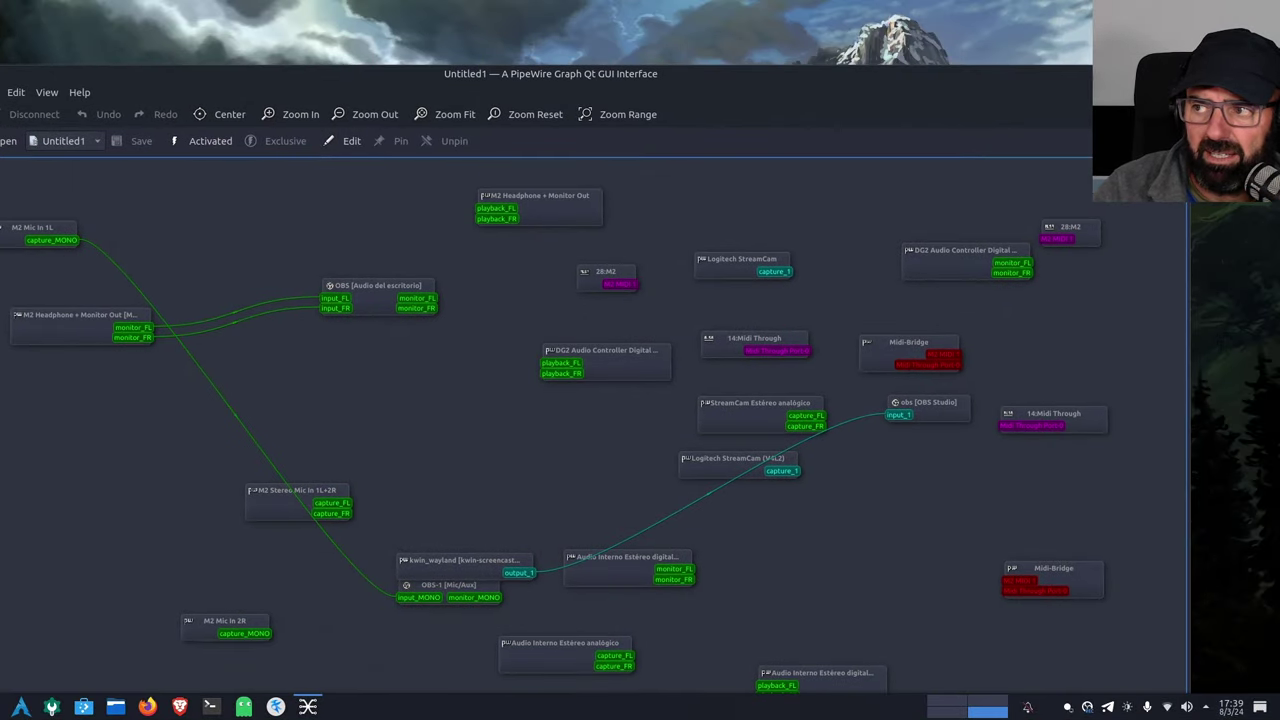
left_click_drag(760, 75, 874, 37)
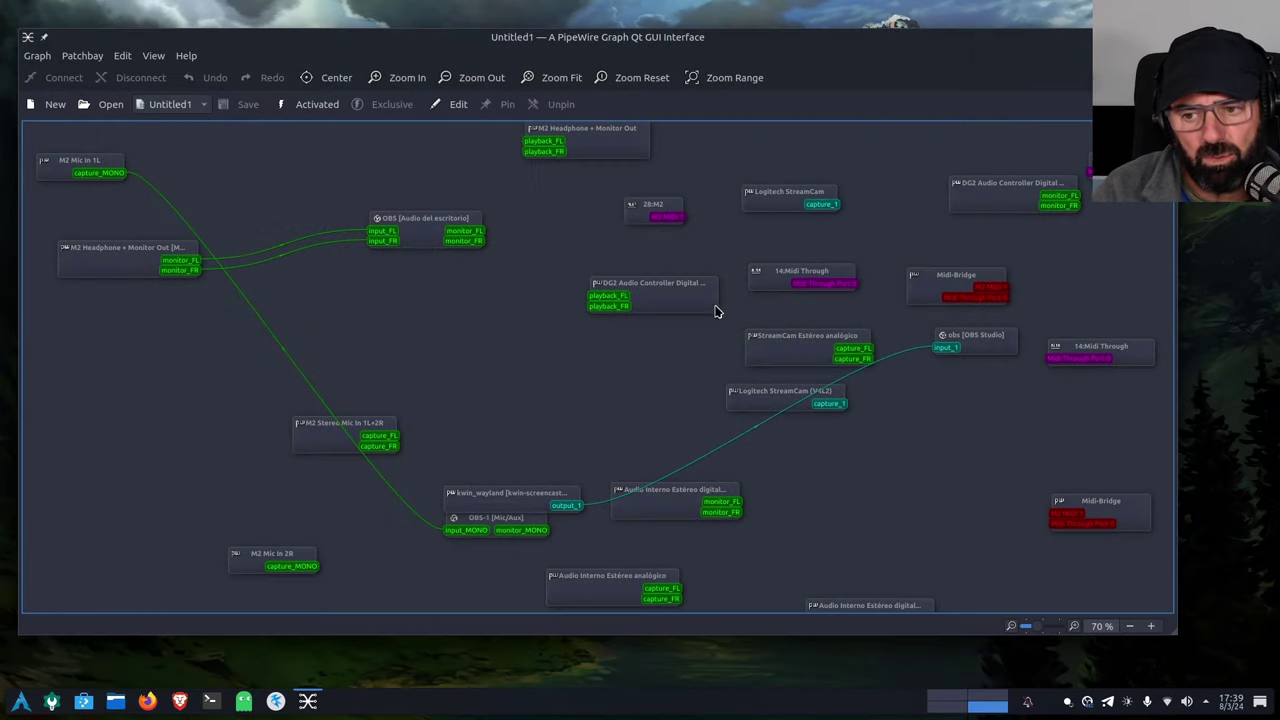
Step: Return to the first virtual desktop, show all desktops in the cube view, zoom and rotate it, and exit to the Konsole desktop
left_click(947, 701)
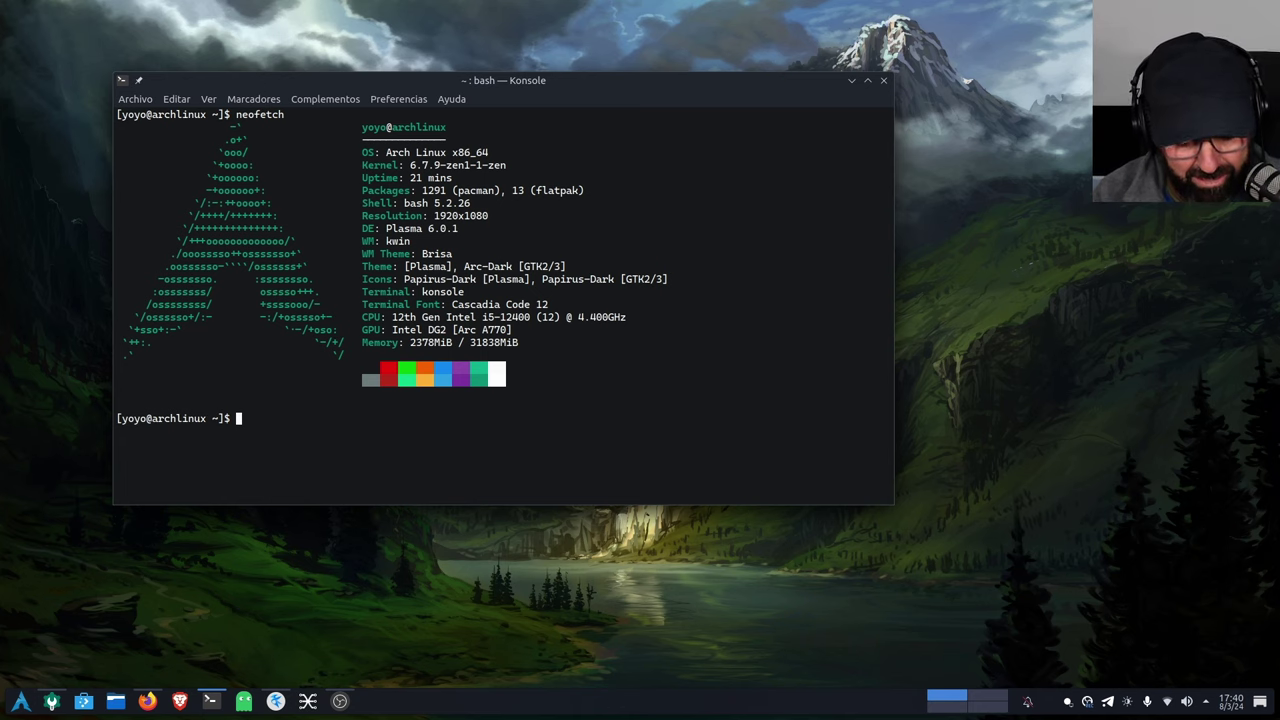
key("super+c")
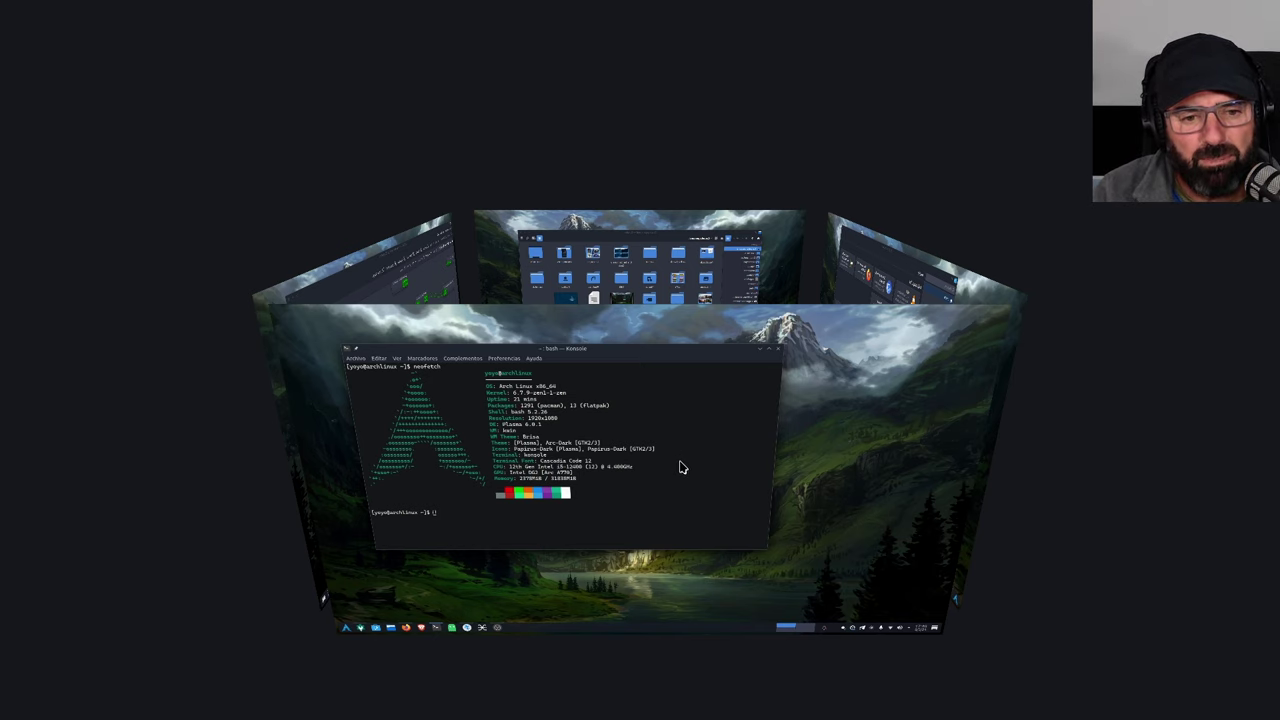
scroll(680, 467, "up", 4)
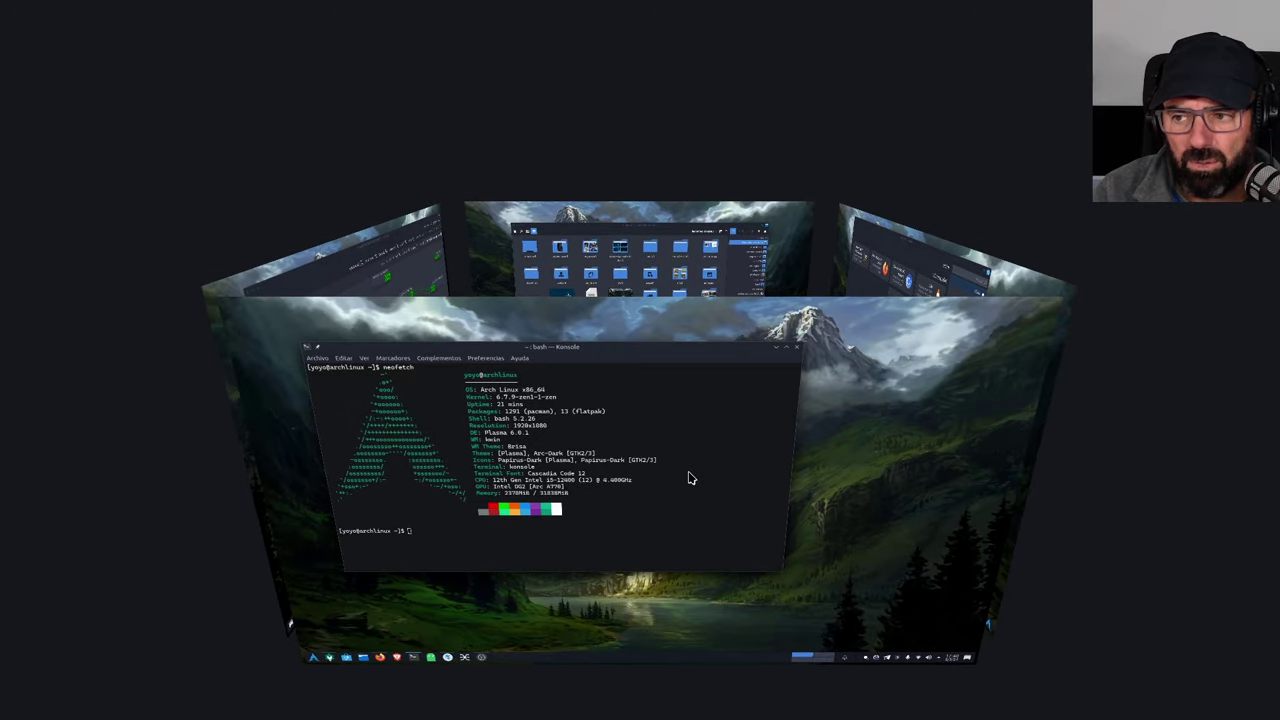
scroll(690, 410, "up", 4)
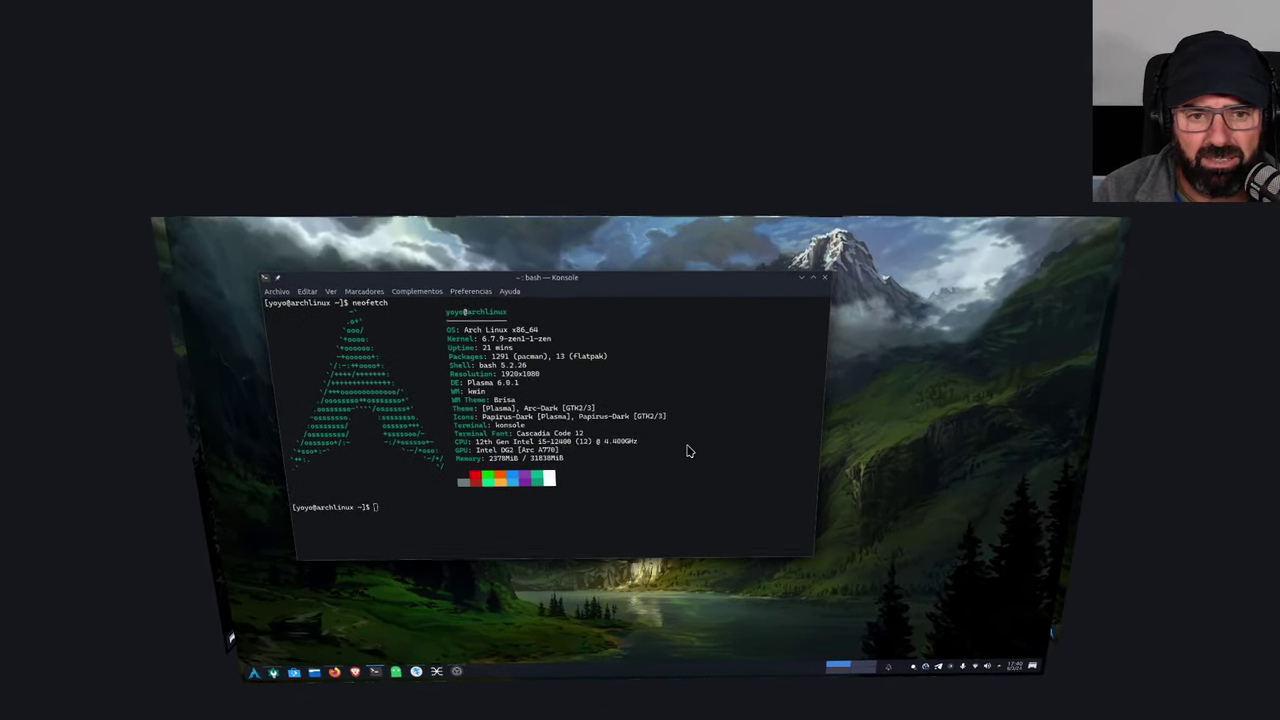
scroll(688, 451, "up", 1)
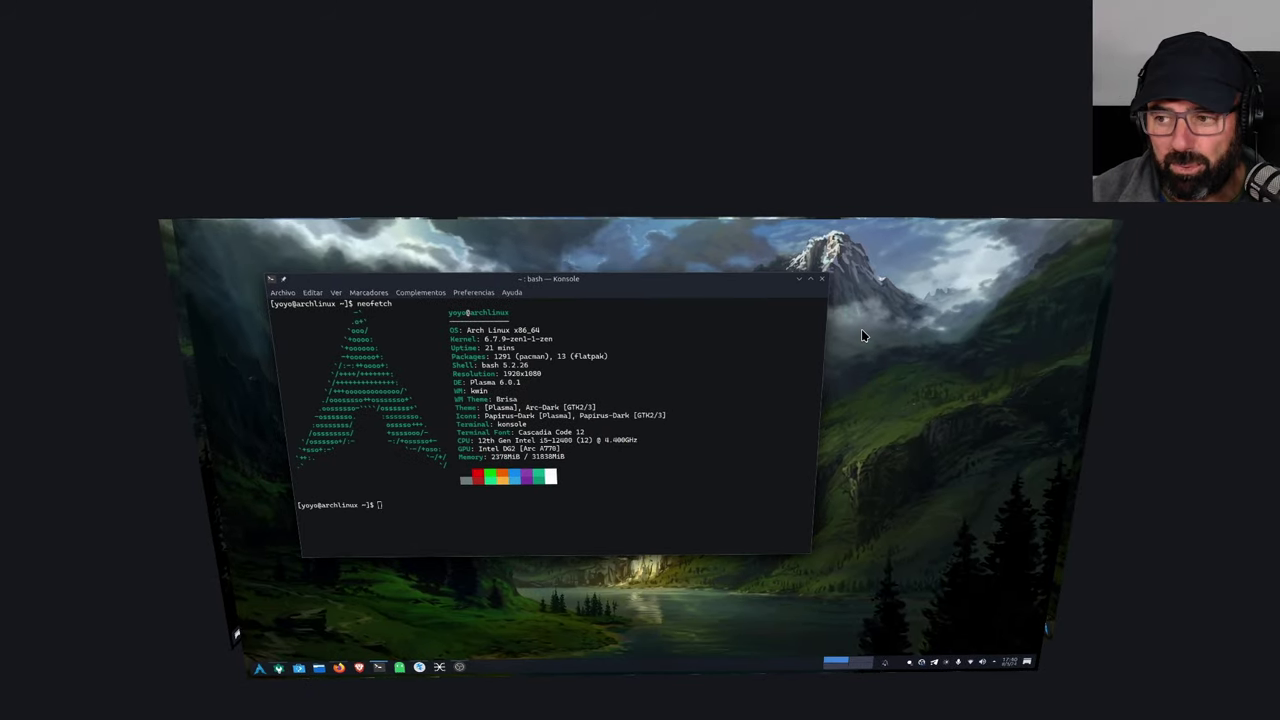
left_click_drag(863, 334, 407, 548)
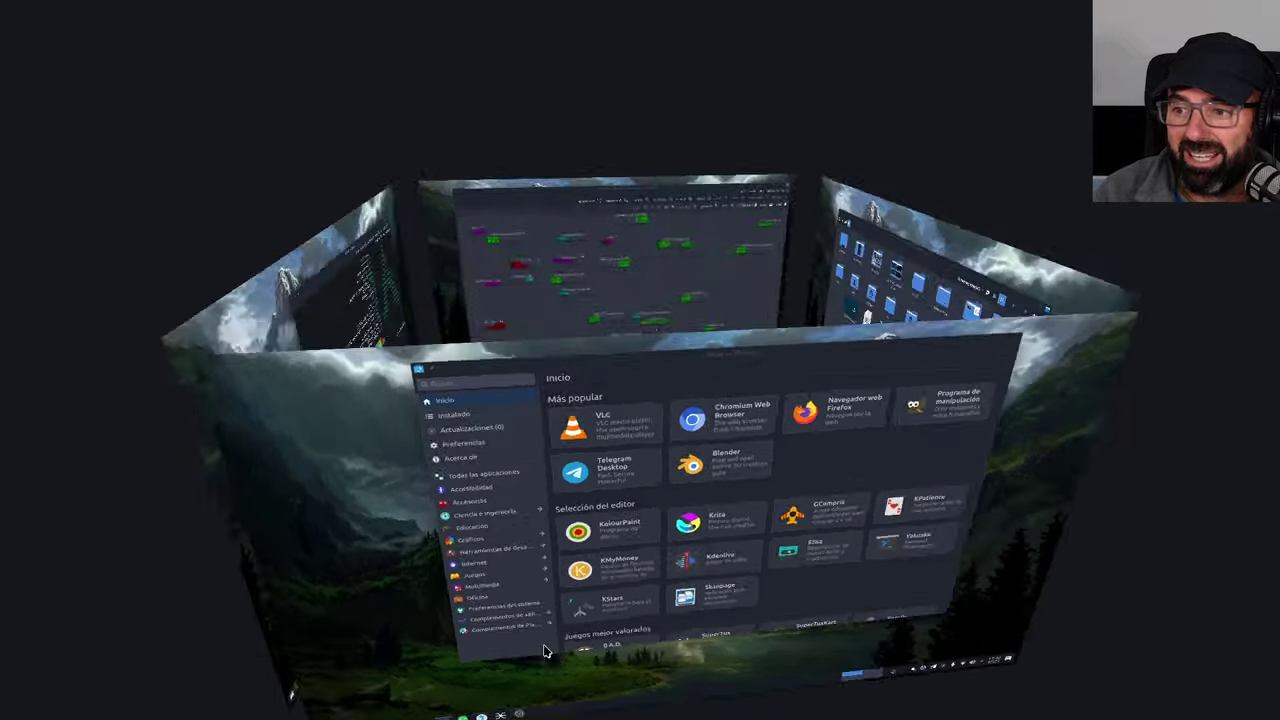
left_click_drag(700, 560, 871, 591)
left_click(600, 420)
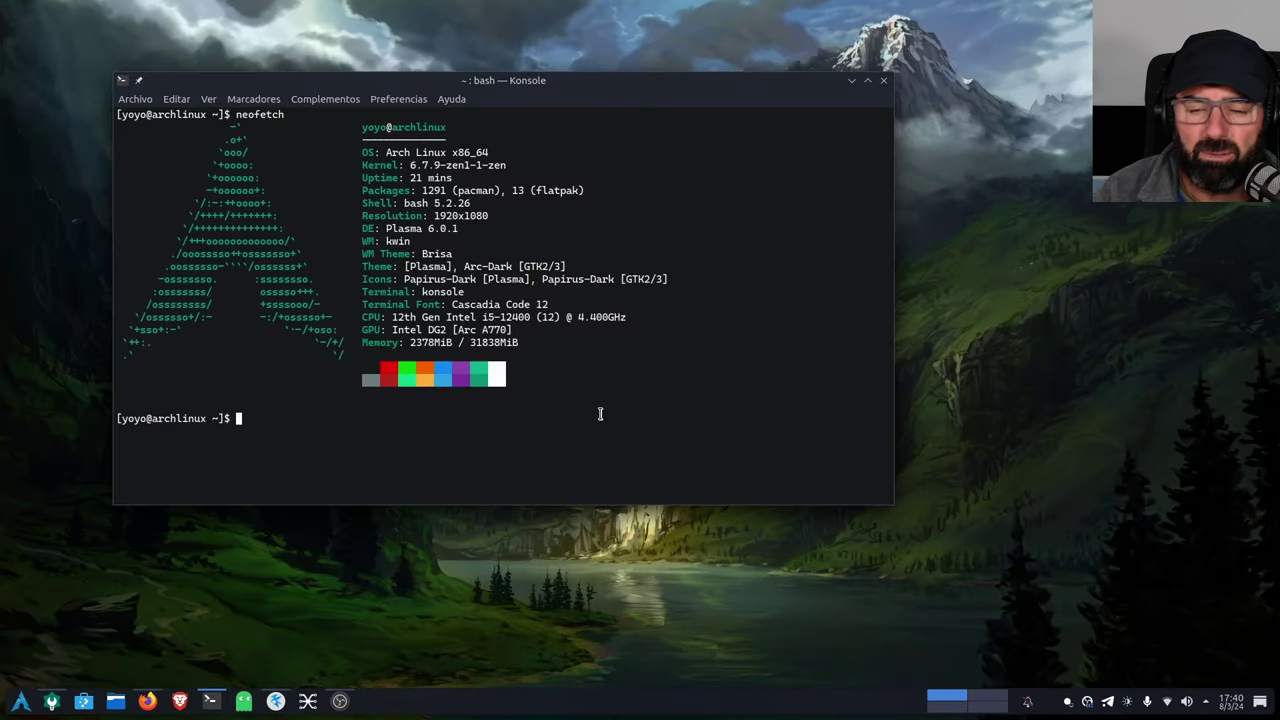